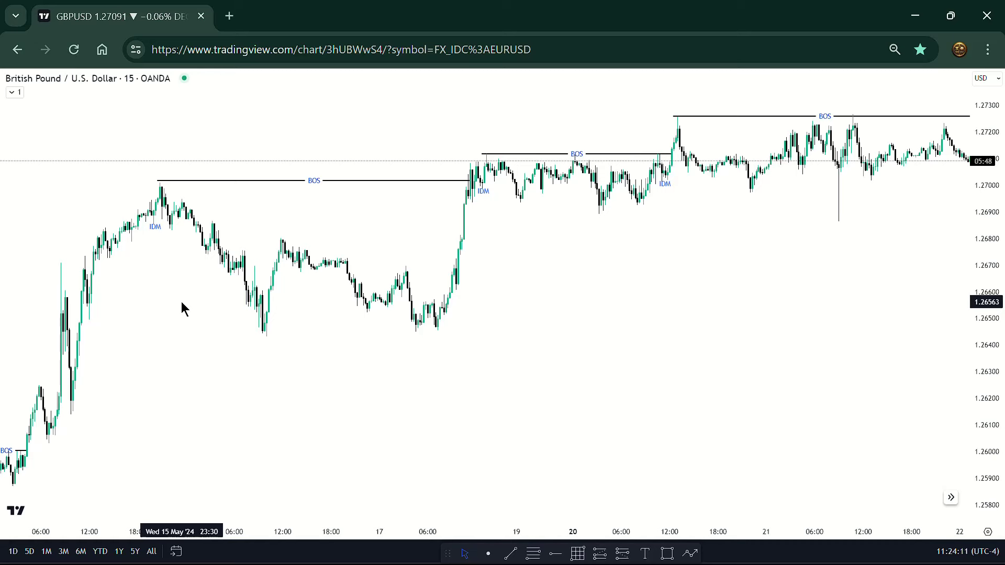
- Examine the BOS and IDM markings along the GBPUSD 15-minute uptrend between 9 and 22 May
{"action": "left_click_drag", "start_coordinate": [222, 296], "coordinate": [439, 346]}
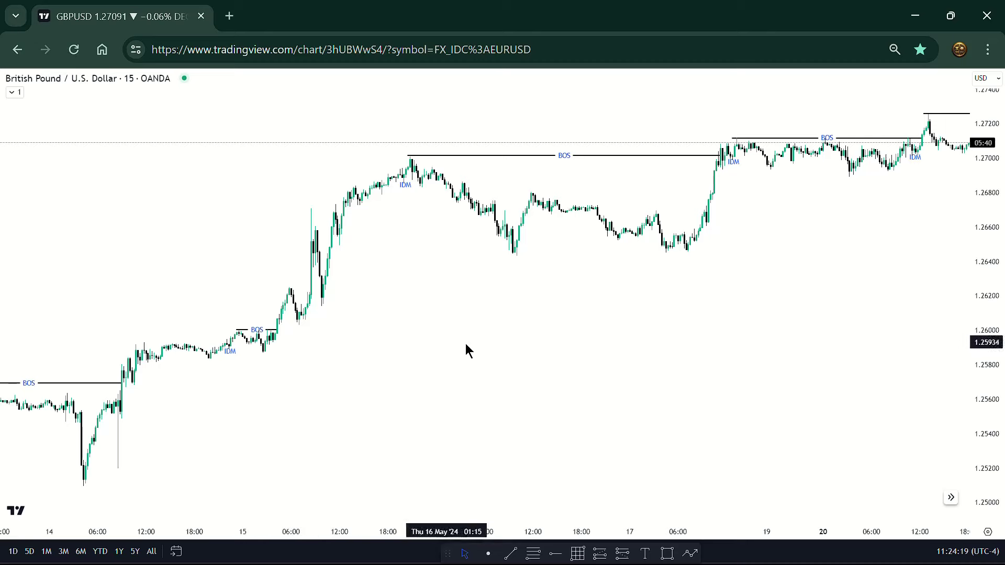
{"action": "scroll", "coordinate": [467, 350], "scroll_direction": "down", "scroll_amount": 3}
{"action": "scroll", "coordinate": [466, 345], "scroll_direction": "down", "scroll_amount": 4}
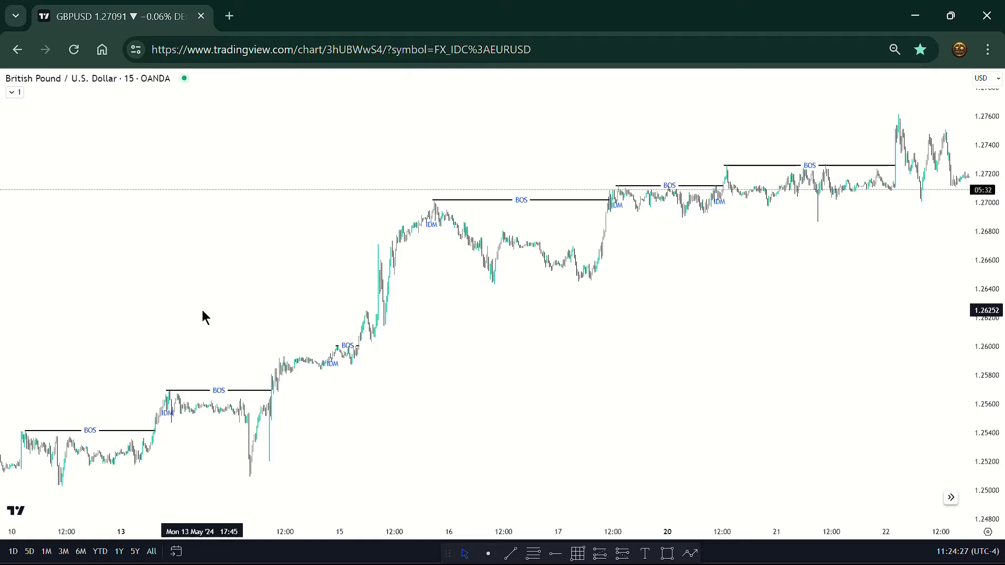
{"action": "left_click_drag", "start_coordinate": [220, 314], "coordinate": [356, 284]}
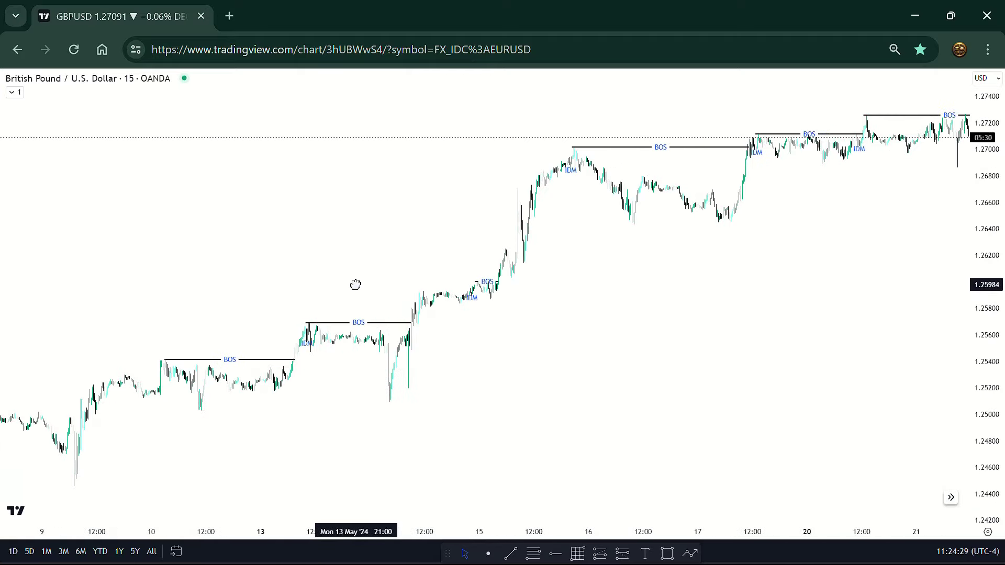
{"action": "scroll", "coordinate": [257, 288], "scroll_direction": "up", "scroll_amount": 3}
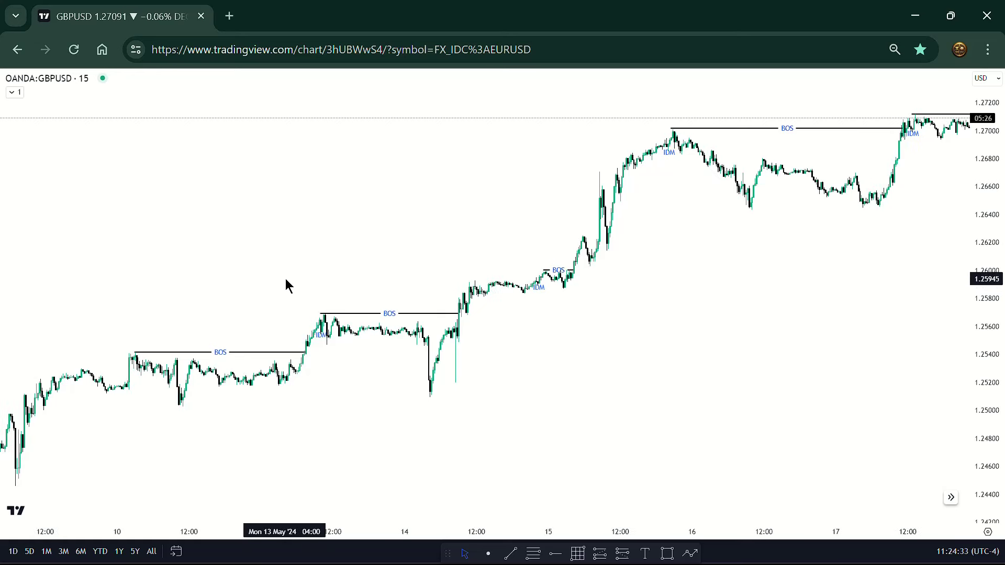
{"action": "scroll", "coordinate": [286, 279], "scroll_direction": "up", "scroll_amount": 5}
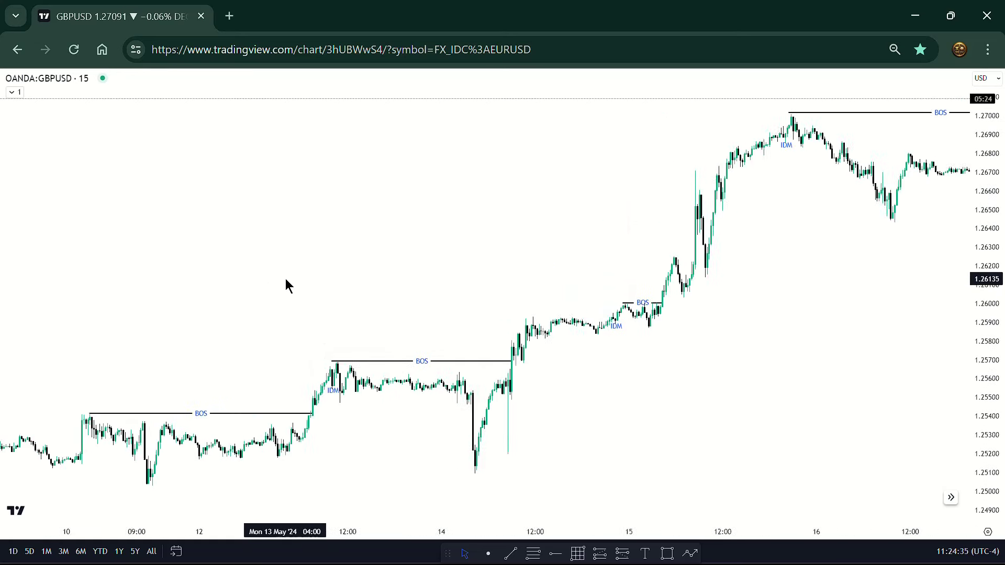
{"action": "scroll", "coordinate": [286, 281], "scroll_direction": "up", "scroll_amount": 1}
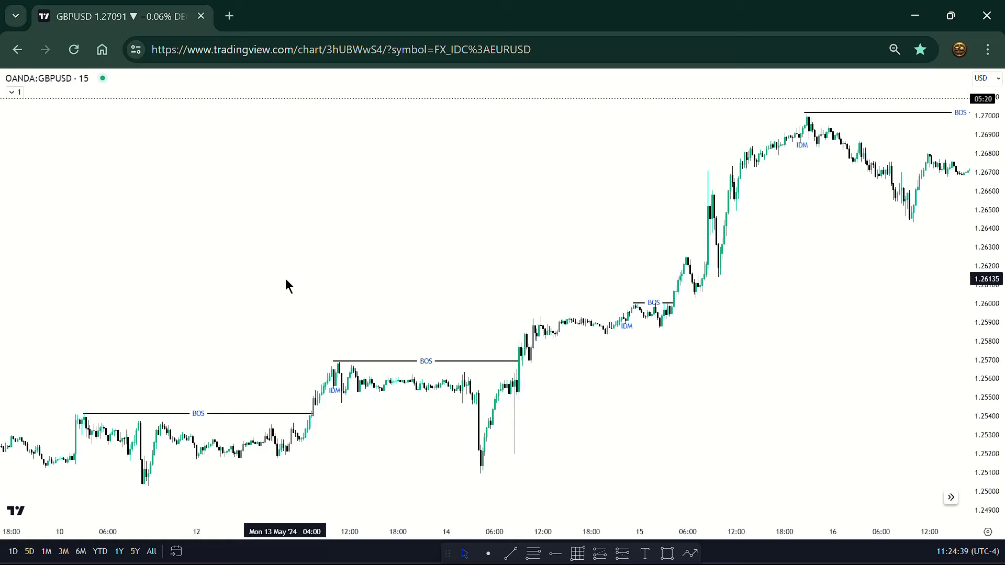
{"action": "left_click_drag", "start_coordinate": [285, 281], "coordinate": [89, 273]}
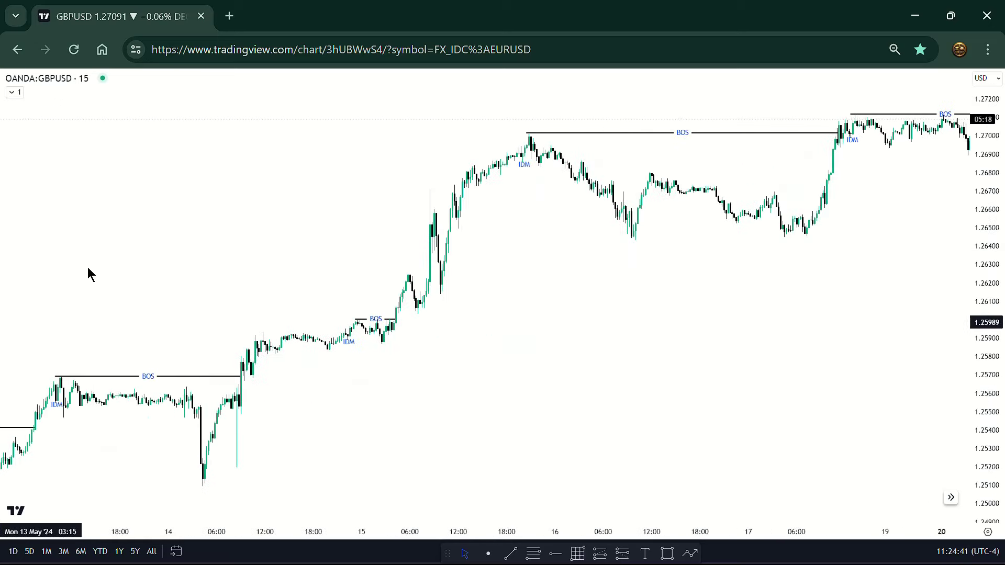
{"action": "left_click_drag", "start_coordinate": [671, 305], "coordinate": [309, 344]}
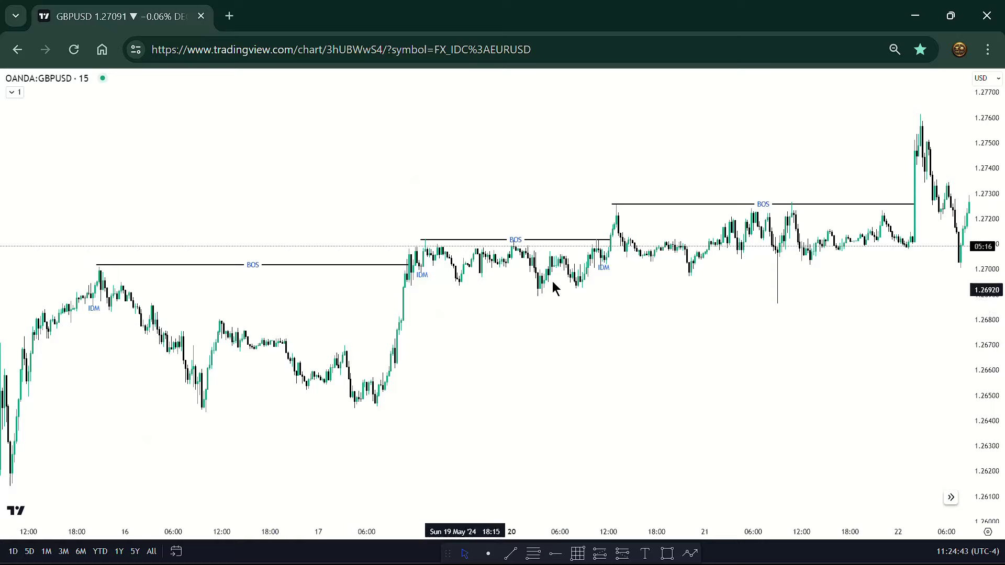
{"action": "left_click_drag", "start_coordinate": [702, 353], "coordinate": [838, 272]}
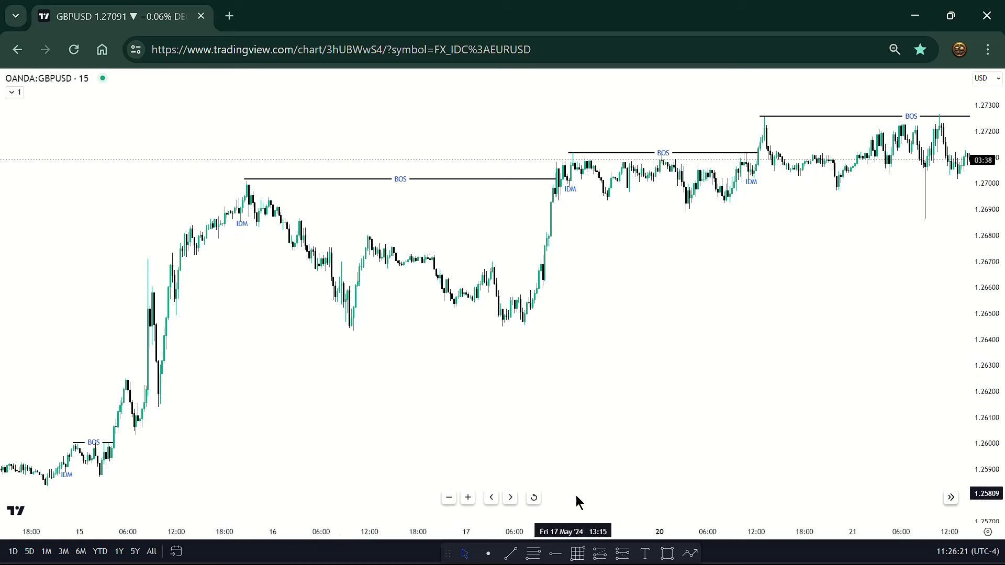
{"action": "left_click", "coordinate": [690, 554]}
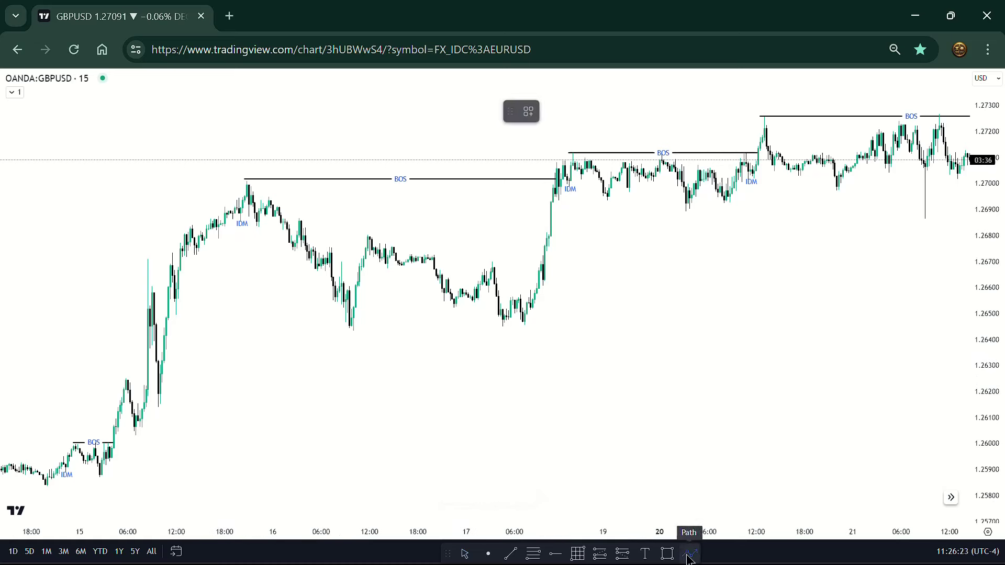
{"action": "left_click", "coordinate": [660, 554]}
{"action": "left_click_drag", "start_coordinate": [608, 418], "coordinate": [676, 492]}
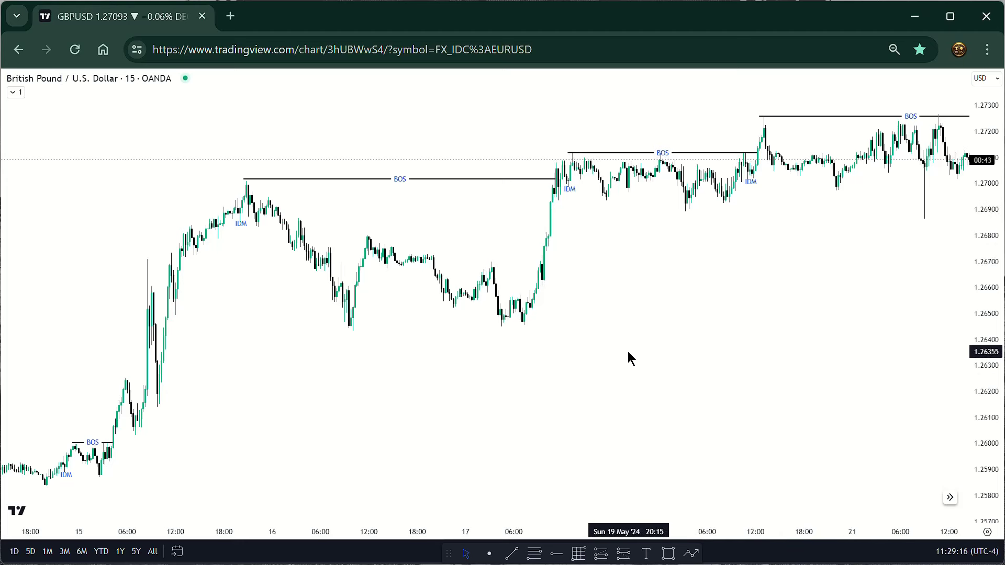
- Draw a rectangle zone below the price from about 1.26110 to 1.25963, starting 17 May, and extend its end to 20 May
{"action": "left_click", "coordinate": [673, 557]}
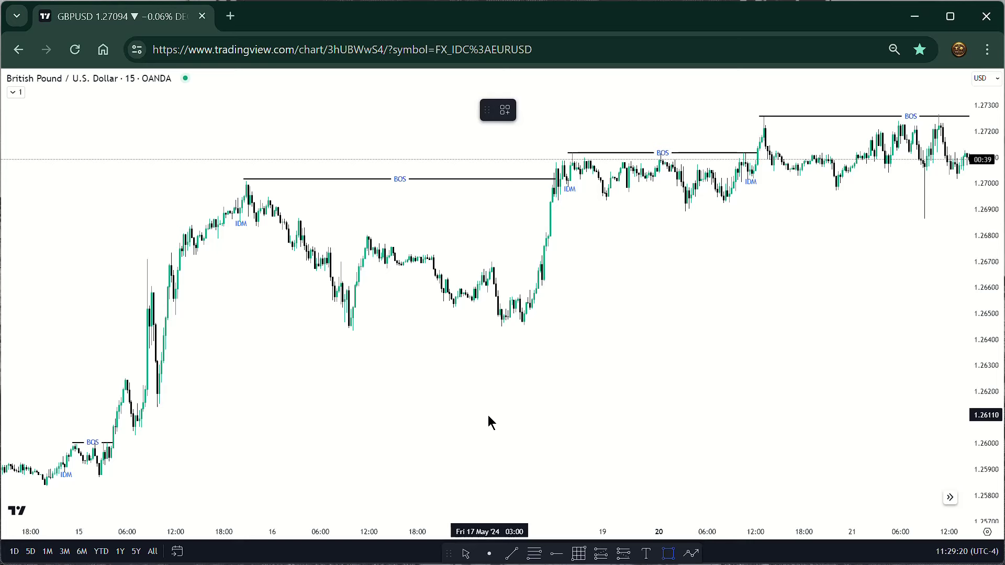
{"action": "left_click_drag", "start_coordinate": [488, 416], "coordinate": [654, 454]}
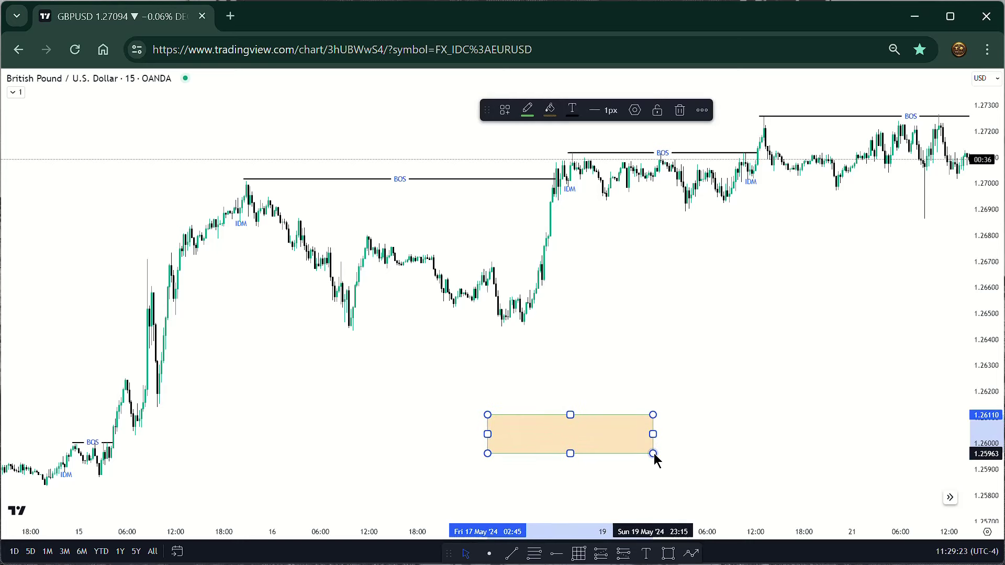
{"action": "left_click", "coordinate": [950, 16]}
{"action": "left_click_drag", "start_coordinate": [654, 435], "coordinate": [724, 428]}
{"action": "left_click", "coordinate": [746, 451]}
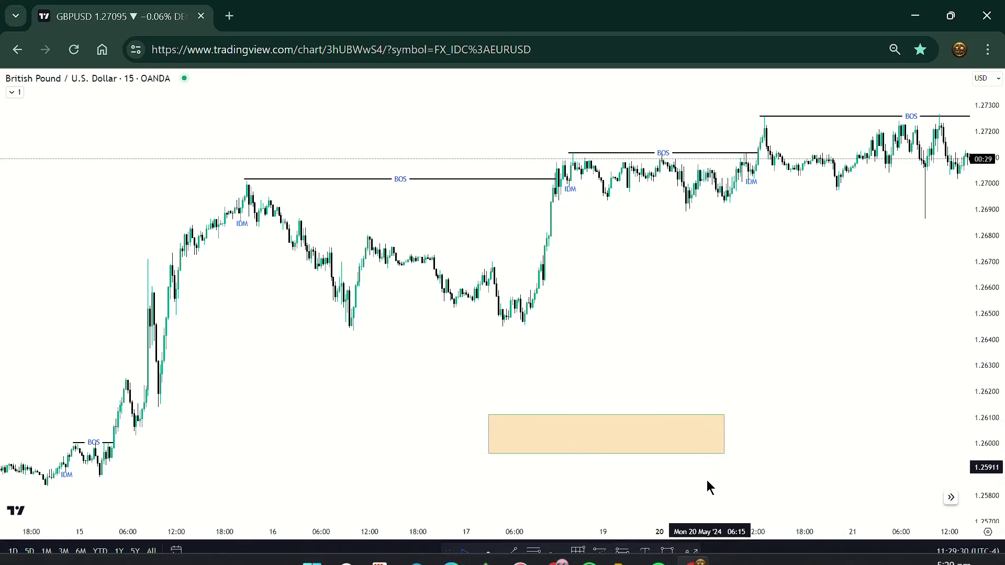
- Draw a zigzag path from about 1.26181 that dips into the rectangle six times and ends with a rise to about 1.26314
{"action": "left_click", "coordinate": [695, 555]}
{"action": "left_click", "coordinate": [561, 396]}
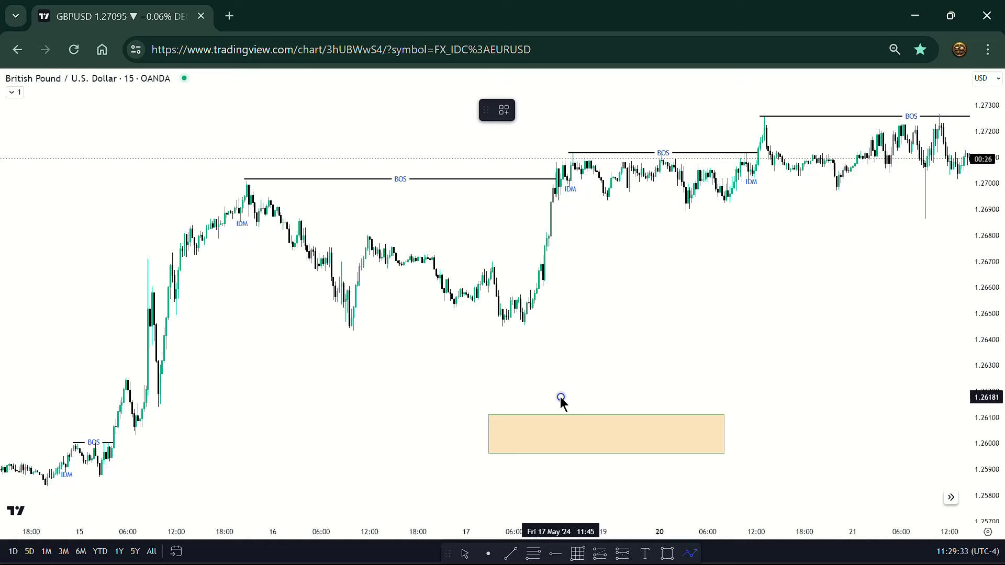
{"action": "left_click", "coordinate": [585, 437]}
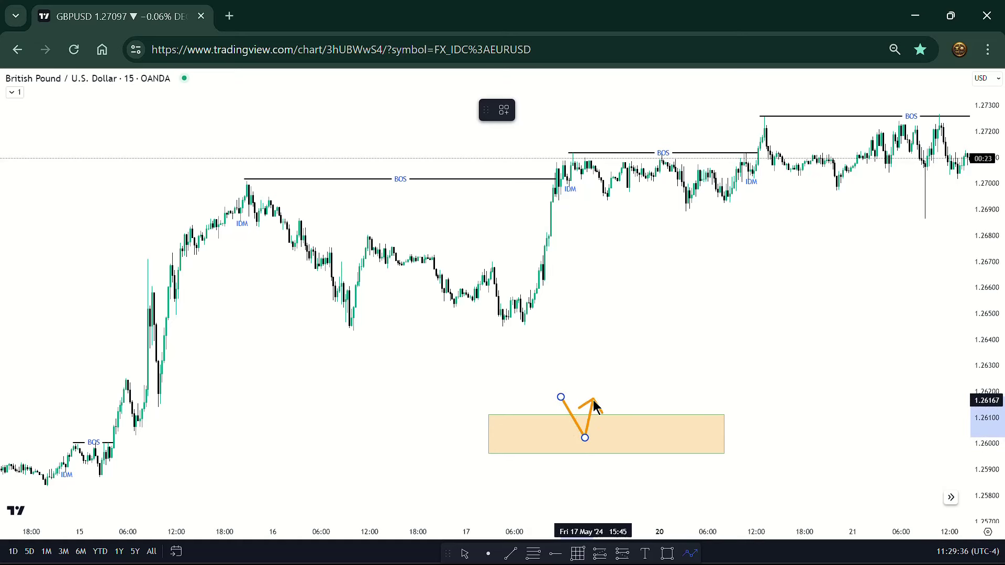
{"action": "left_click", "coordinate": [593, 400]}
{"action": "left_click", "coordinate": [611, 434]}
{"action": "left_click", "coordinate": [615, 405]}
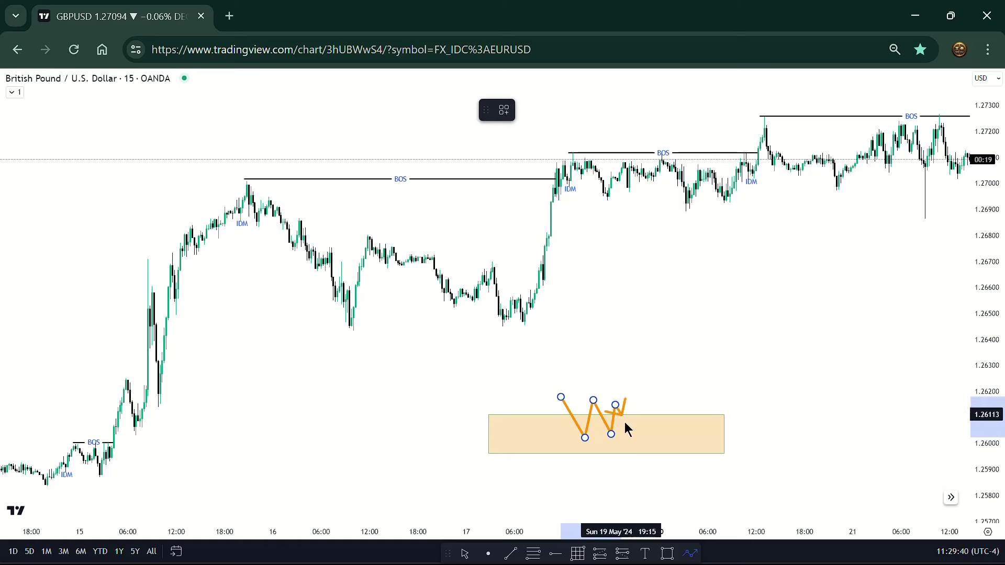
{"action": "left_click", "coordinate": [637, 439]}
{"action": "left_click", "coordinate": [639, 405]}
{"action": "left_click", "coordinate": [662, 441]}
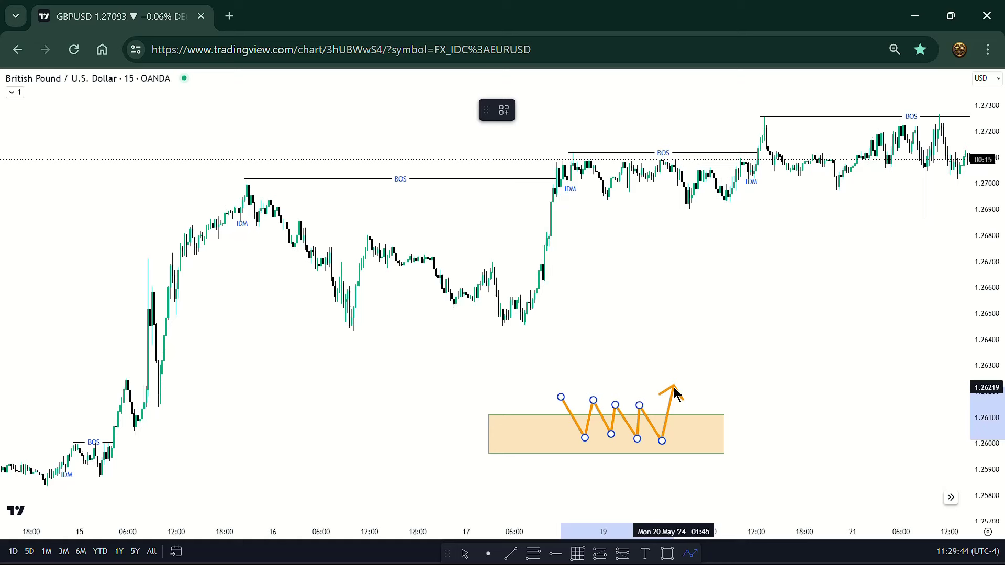
{"action": "left_click", "coordinate": [674, 387]}
{"action": "left_click", "coordinate": [702, 443]}
{"action": "left_click", "coordinate": [700, 404]}
{"action": "left_click", "coordinate": [718, 435]}
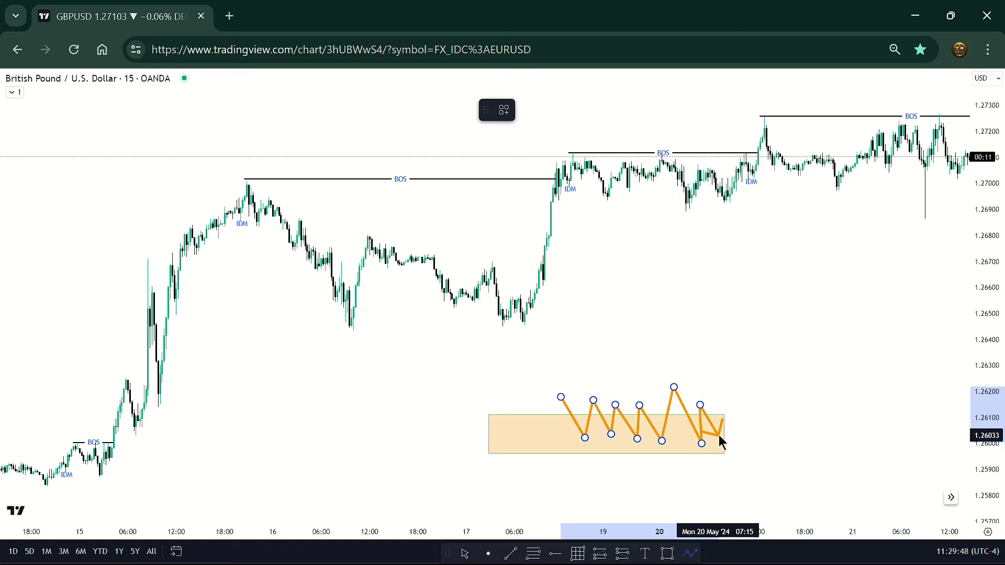
{"action": "double_click", "coordinate": [737, 362]}
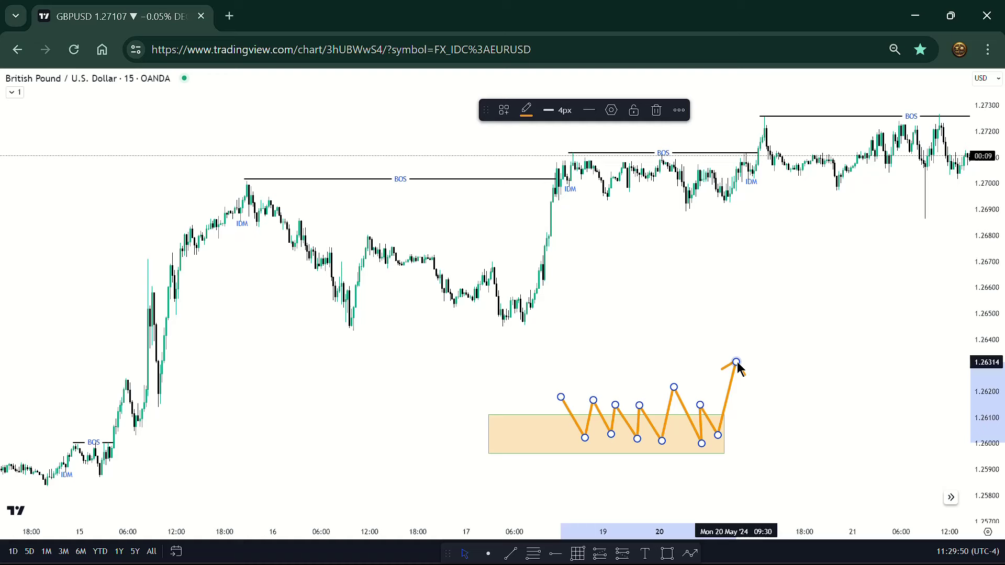
{"action": "left_click", "coordinate": [767, 399]}
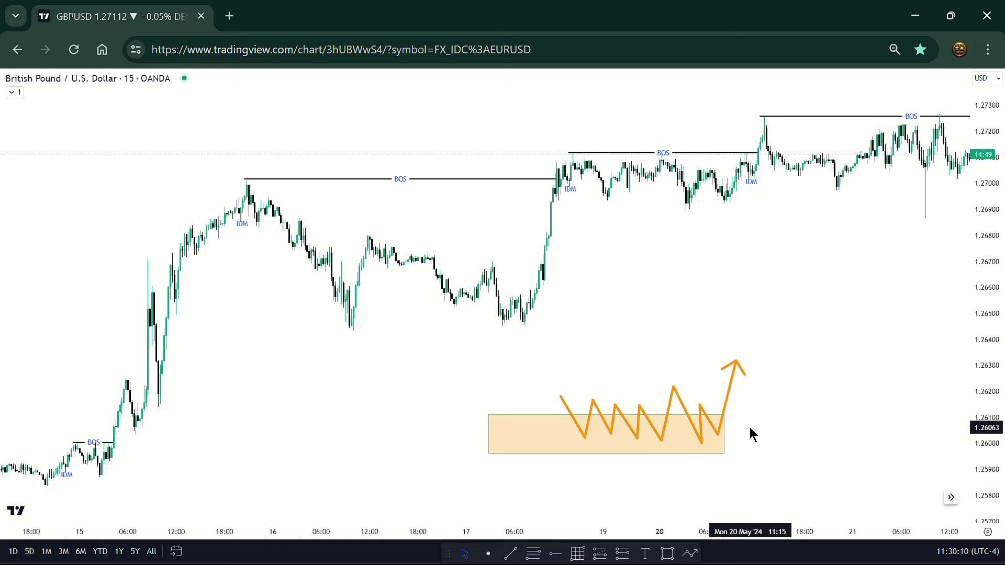
- Replace the zigzag path with one dipping deeply into the rectangle twice, each followed by a small pullback and a rally, ending at about 1.26581
{"action": "left_click", "coordinate": [732, 392]}
{"action": "key", "text": "Delete"}
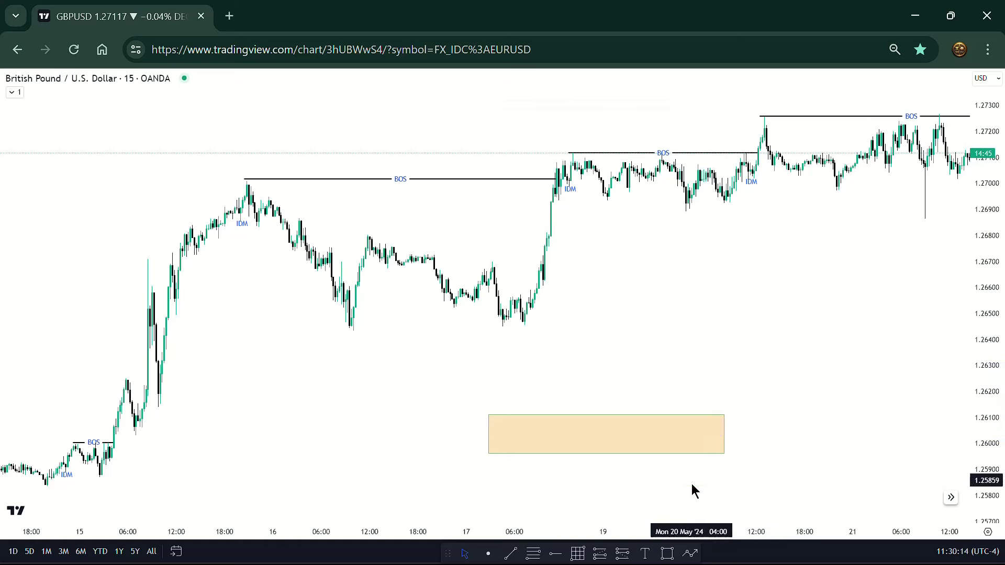
{"action": "left_click", "coordinate": [691, 553]}
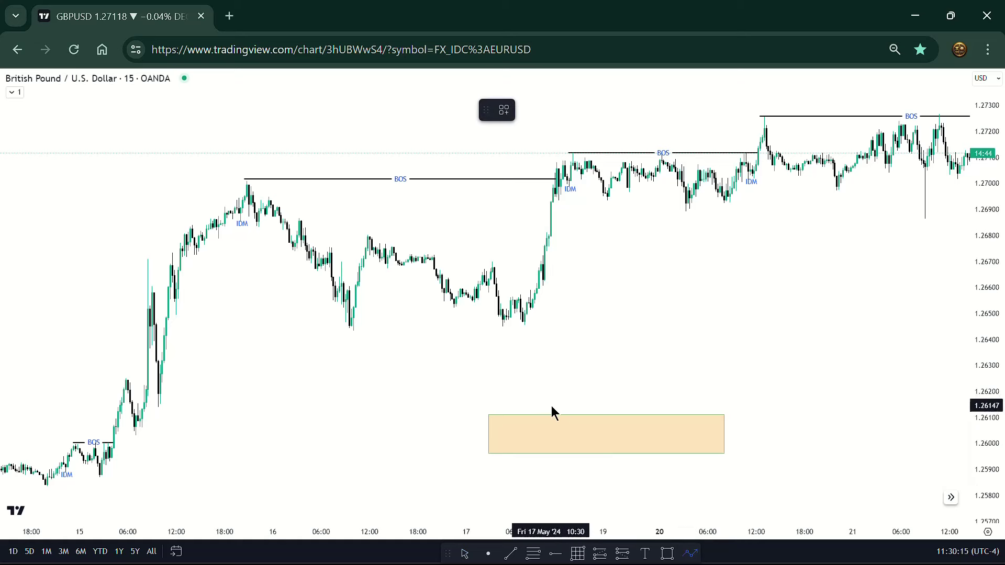
{"action": "left_click", "coordinate": [530, 387]}
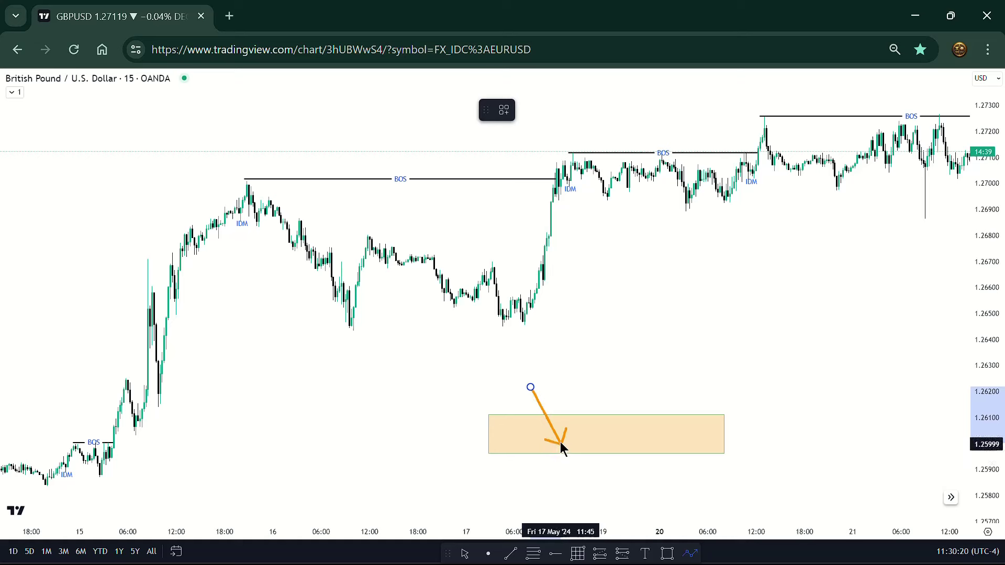
{"action": "left_click", "coordinate": [559, 441]}
{"action": "left_click", "coordinate": [569, 405]}
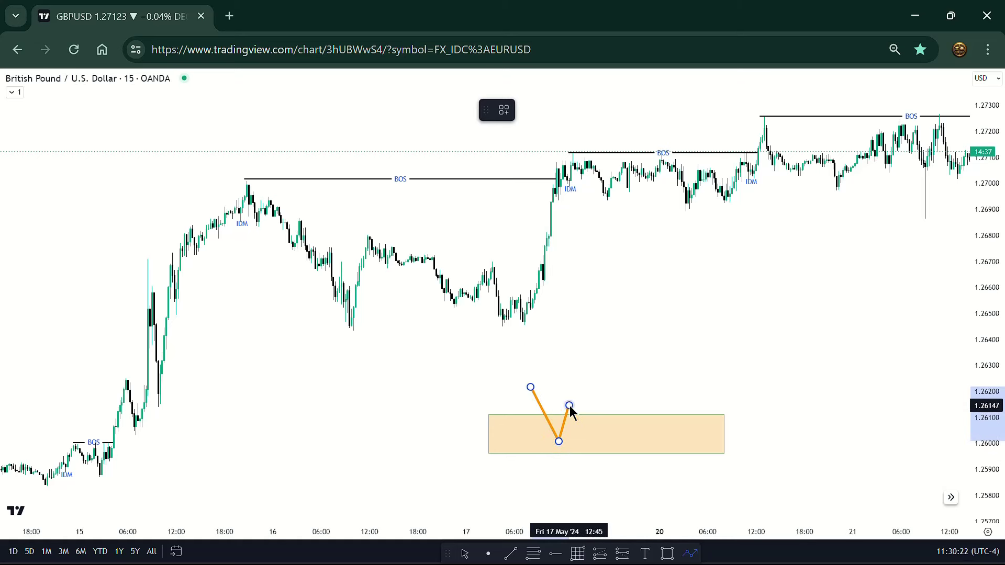
{"action": "left_click", "coordinate": [583, 421]}
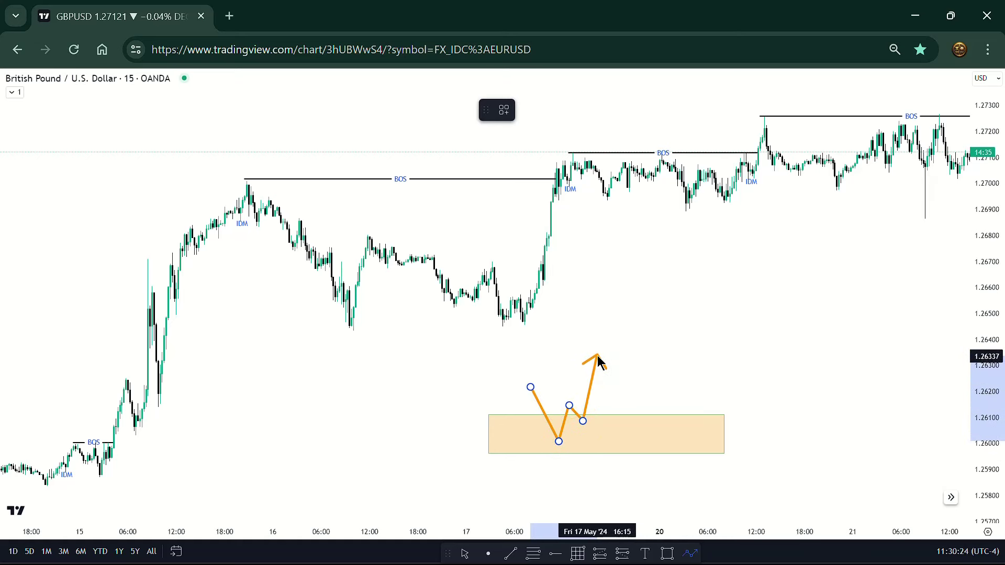
{"action": "left_click", "coordinate": [597, 355]}
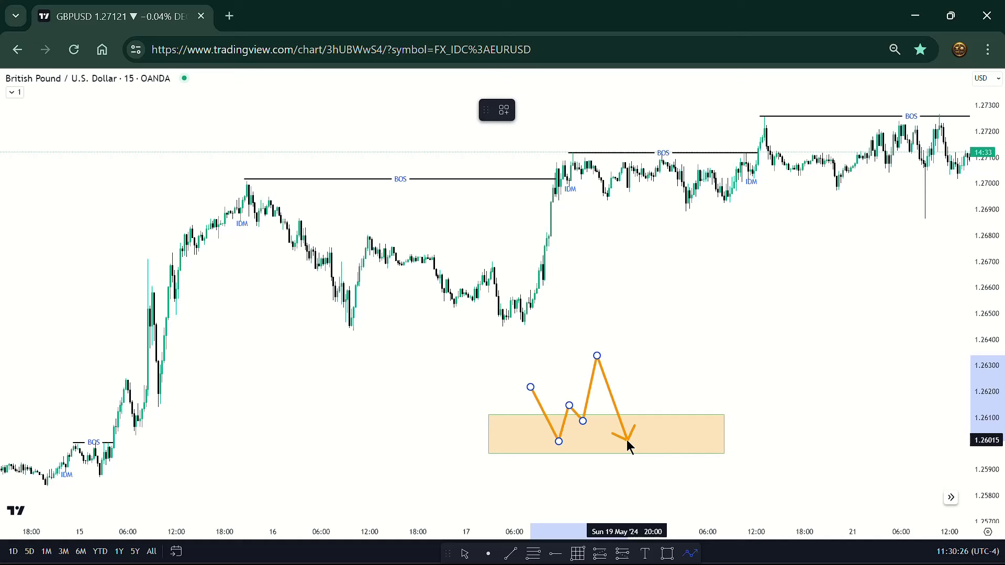
{"action": "left_click", "coordinate": [627, 439]}
{"action": "left_click", "coordinate": [632, 412]}
{"action": "left_click", "coordinate": [643, 424]}
{"action": "left_click", "coordinate": [678, 294]}
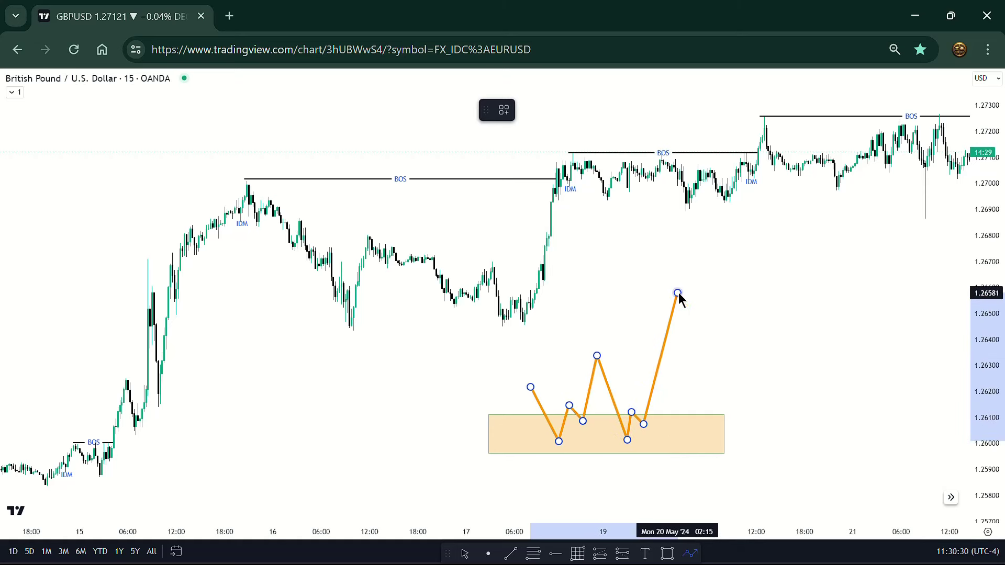
{"action": "left_click", "coordinate": [678, 294]}
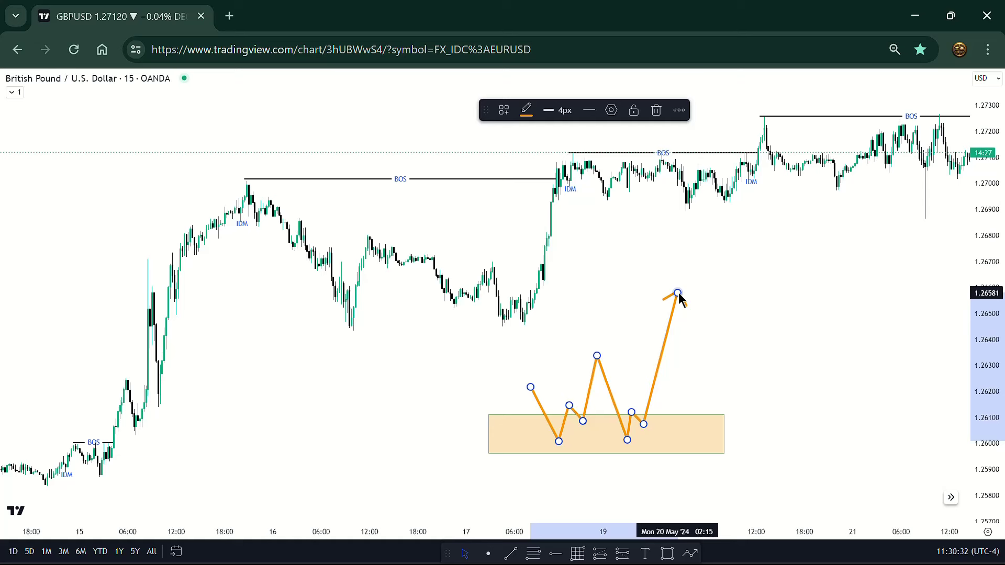
{"action": "left_click", "coordinate": [683, 362]}
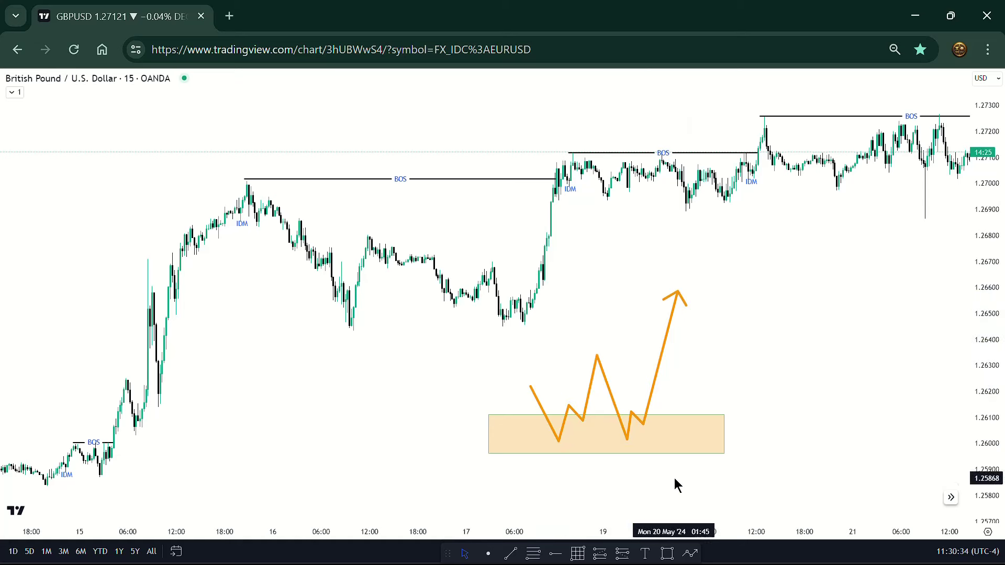
- Delete the orange path and the rectangle zone from the chart
{"action": "left_click", "coordinate": [673, 313]}
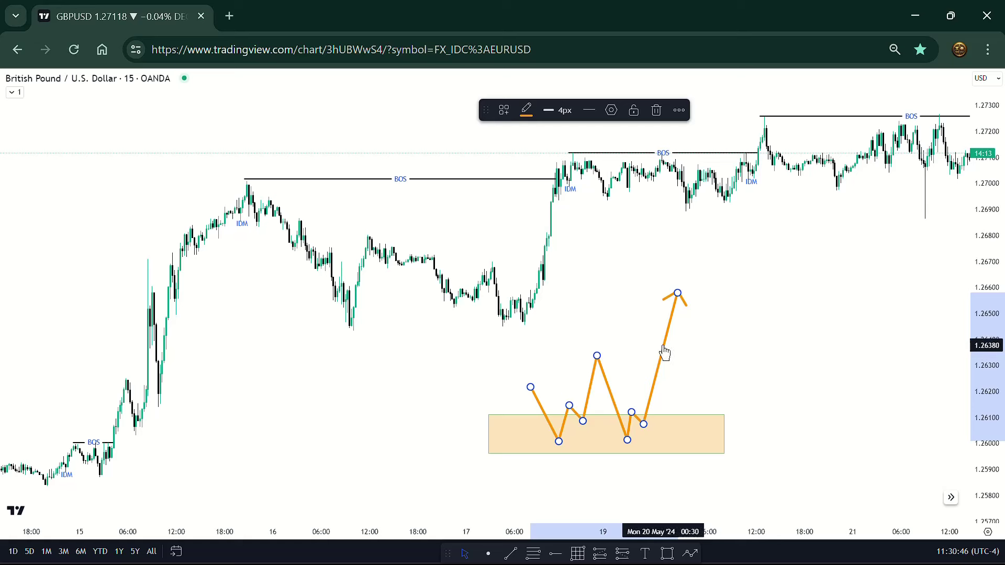
{"action": "key", "text": "Delete"}
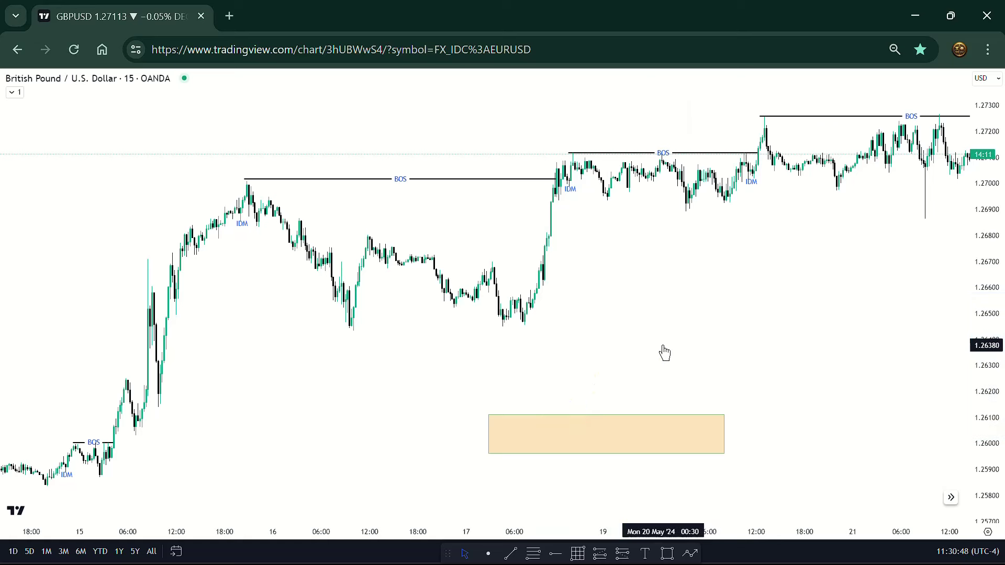
{"action": "left_click", "coordinate": [648, 423]}
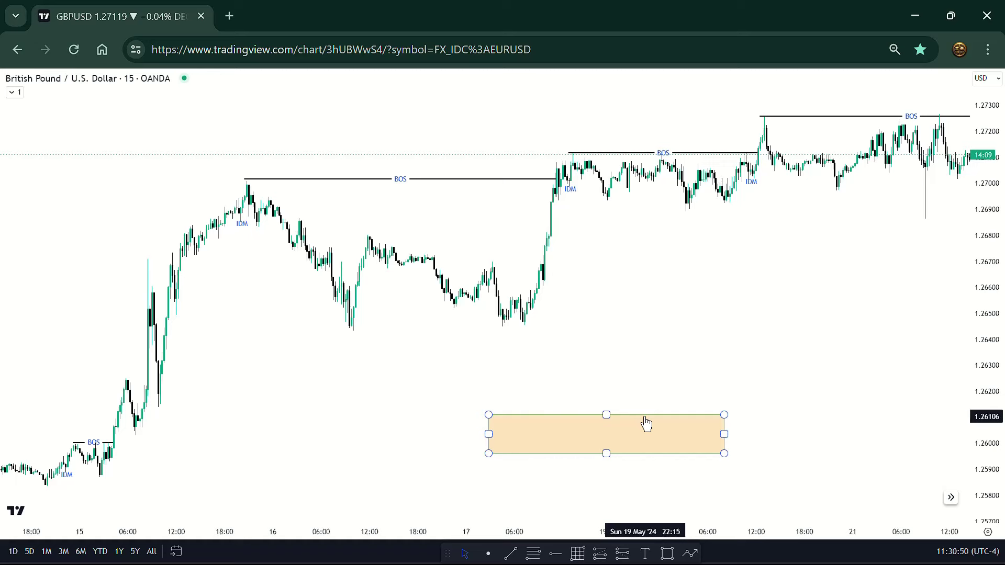
{"action": "key", "text": "Delete"}
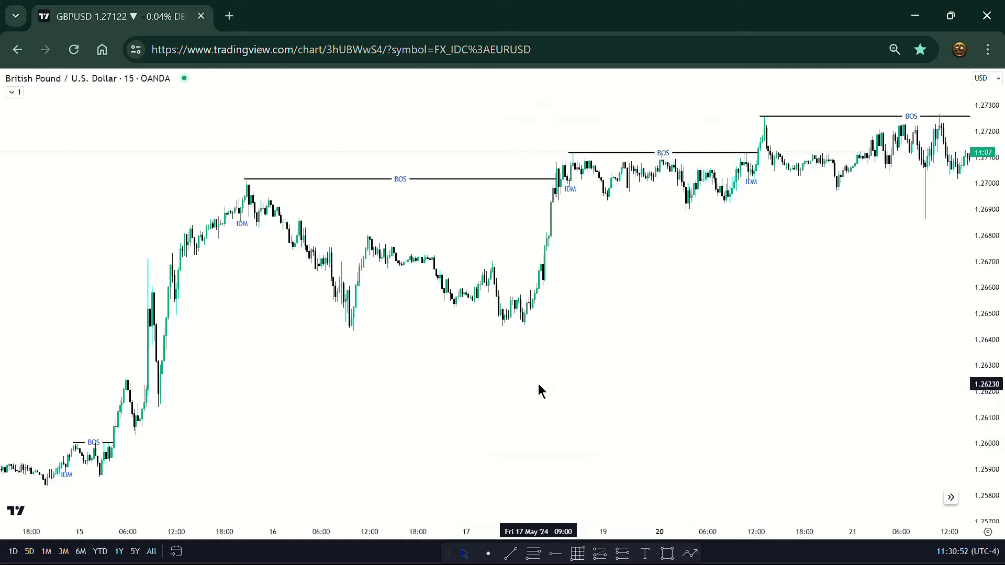
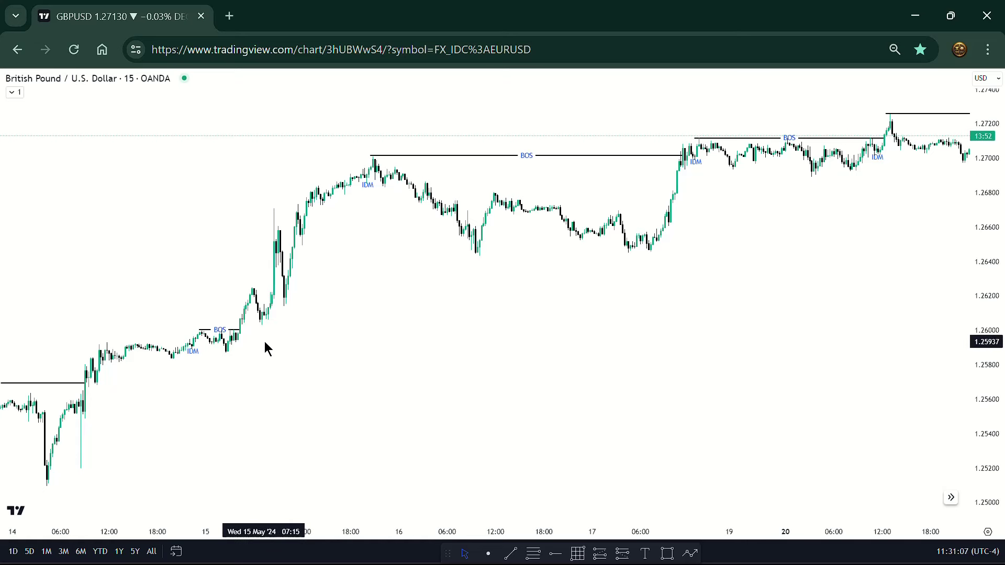
- Add a text label below the price near 15 May 22:45, about 1.25944, reading "LONDON SESSION" with "02:00 TO 05:00" on a second line
{"action": "scroll", "coordinate": [264, 344], "scroll_direction": "up", "scroll_amount": 5}
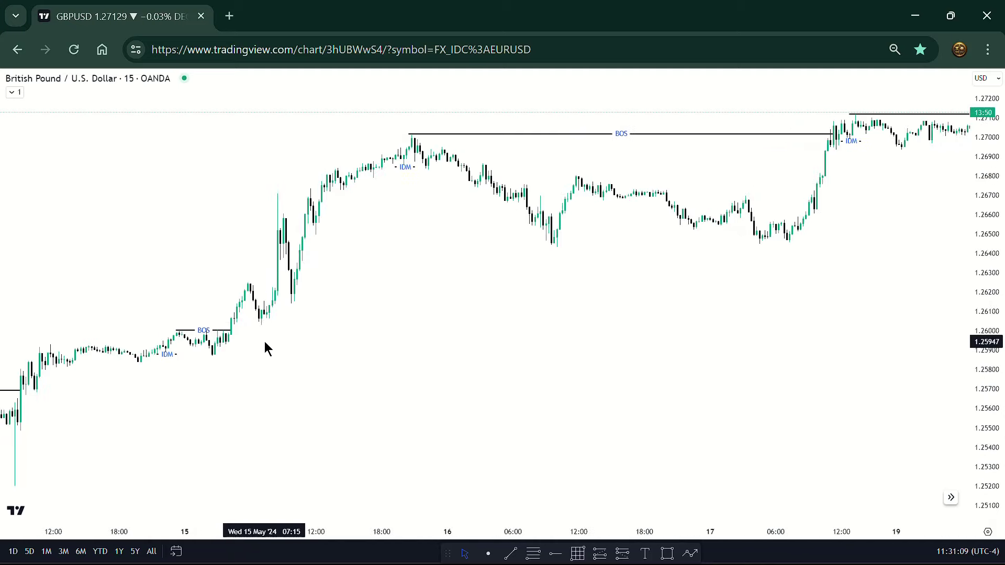
{"action": "scroll", "coordinate": [265, 343], "scroll_direction": "up", "scroll_amount": 1}
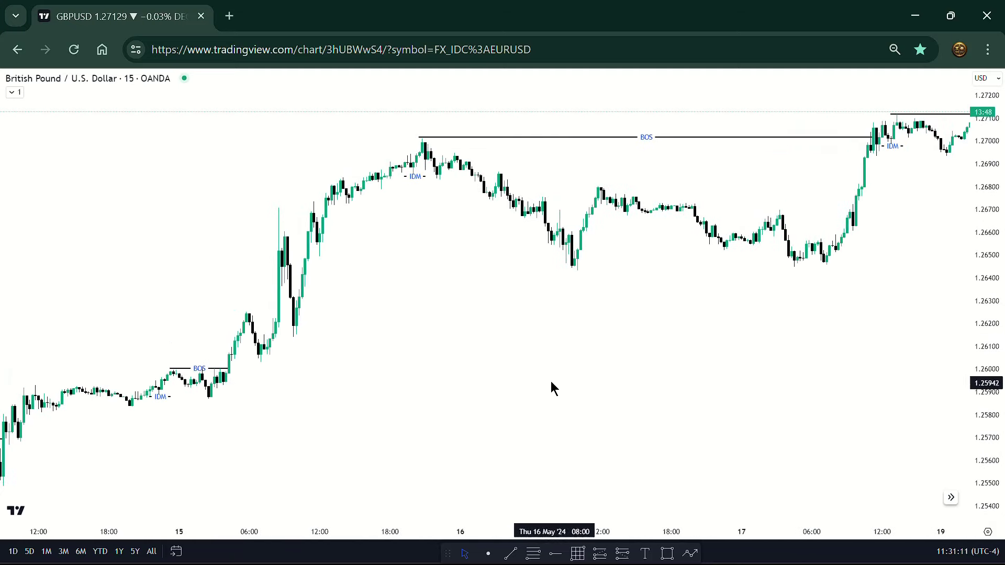
{"action": "left_click", "coordinate": [647, 554]}
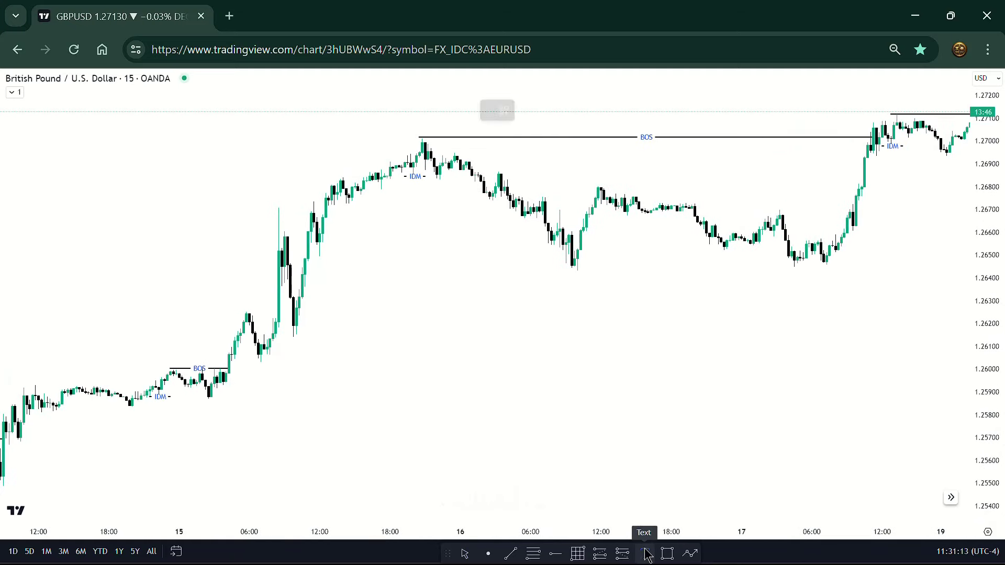
{"action": "left_click", "coordinate": [448, 388]}
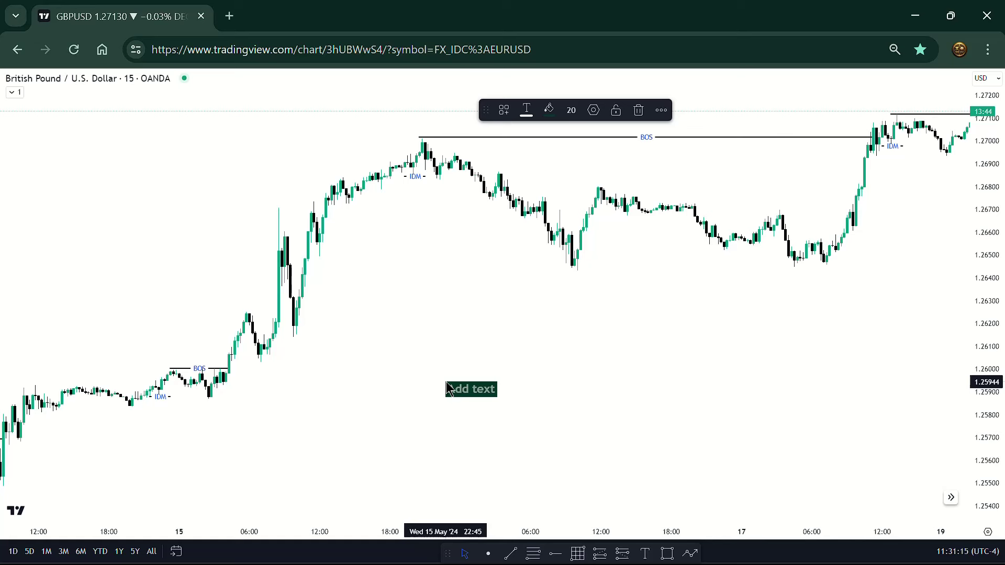
{"action": "type", "text": "LOND"}
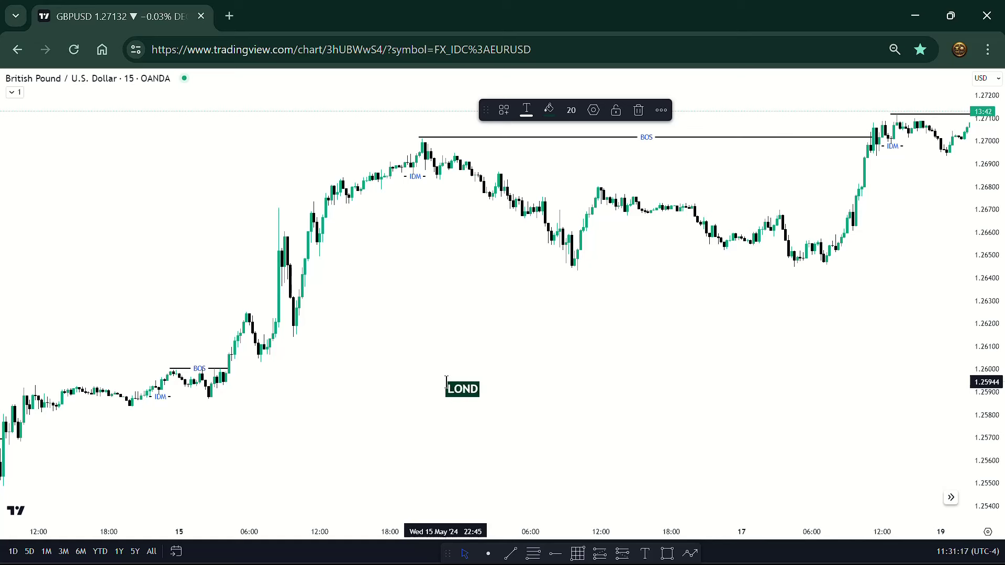
{"action": "type", "text": "ON SESSION"}
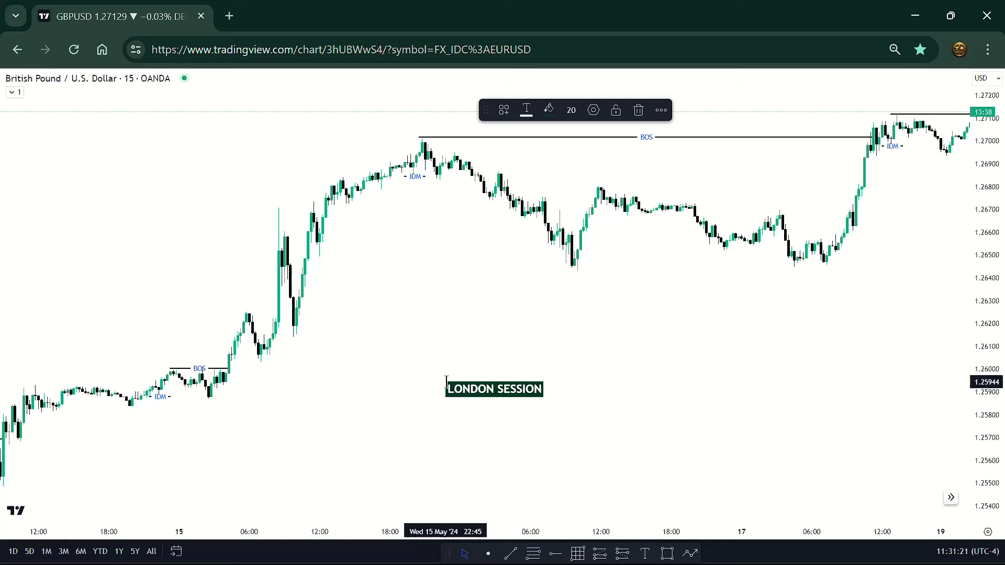
{"action": "key", "text": "Return"}
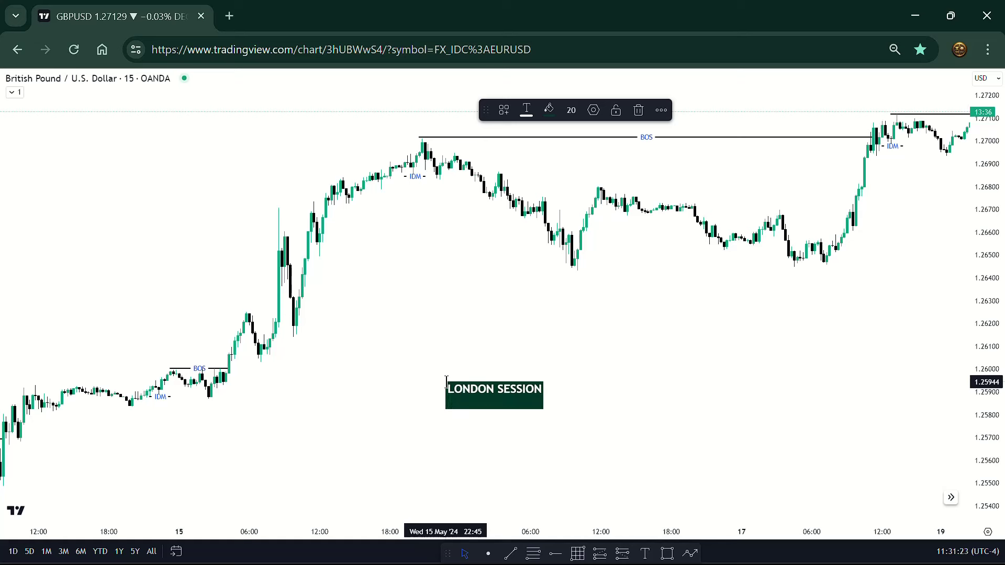
{"action": "type", "text": "02"}
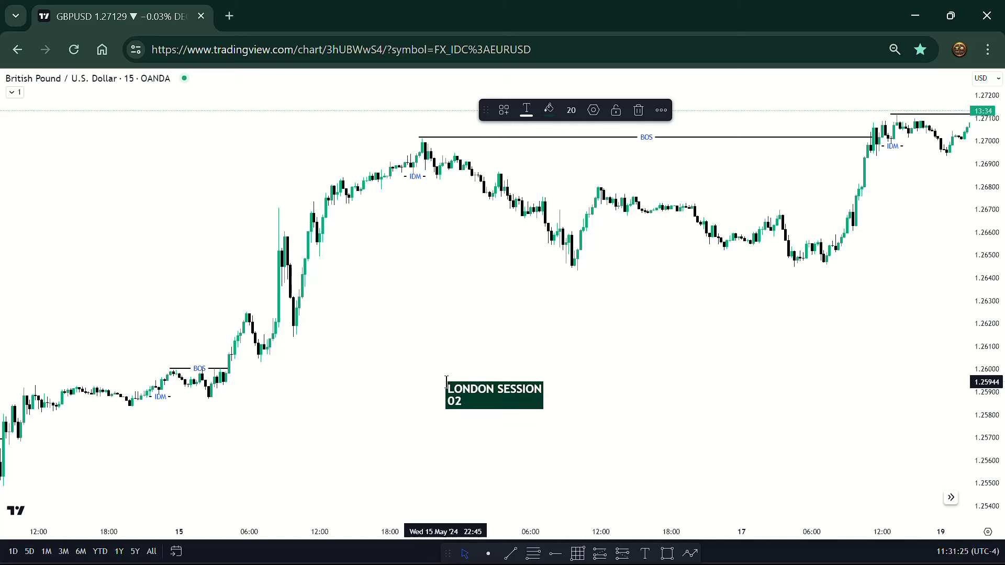
{"action": "type", "text": ":00"}
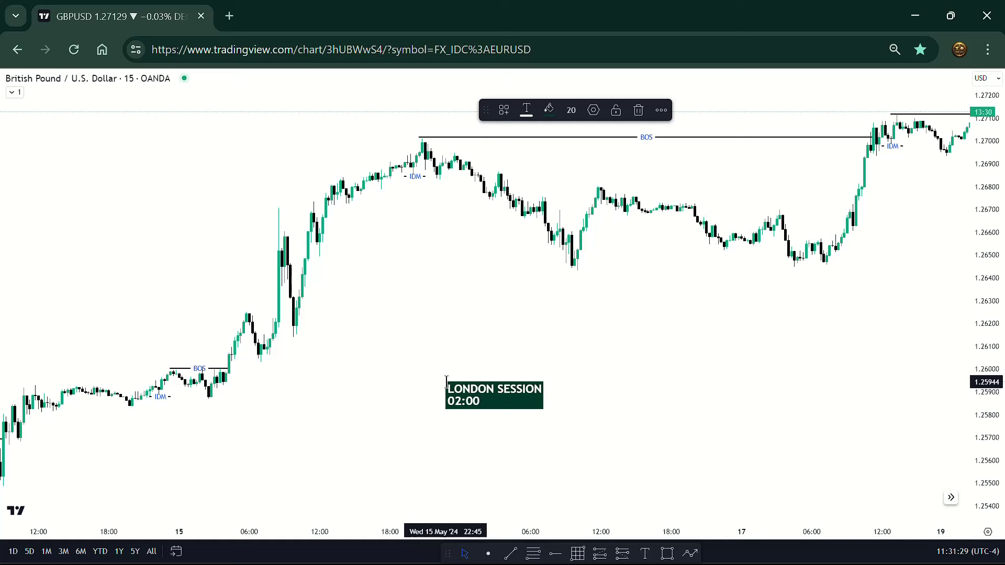
{"action": "type", "text": " TO"}
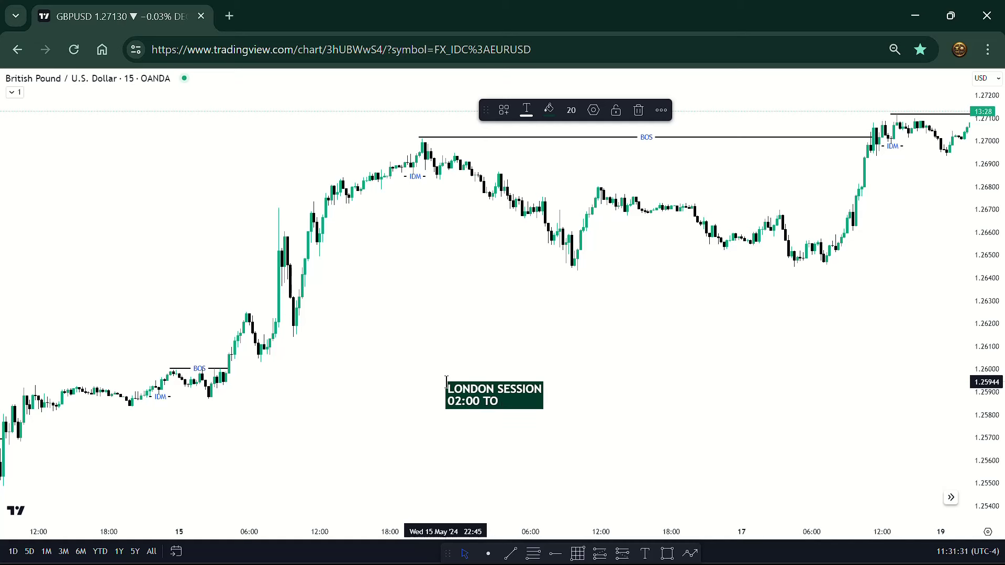
{"action": "type", "text": " 05"}
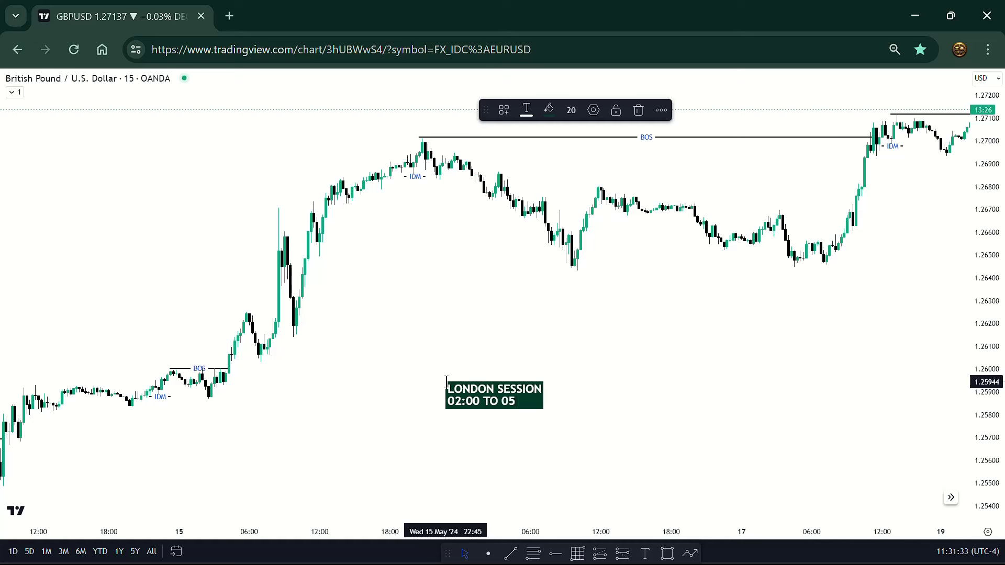
{"action": "type", "text": ":00"}
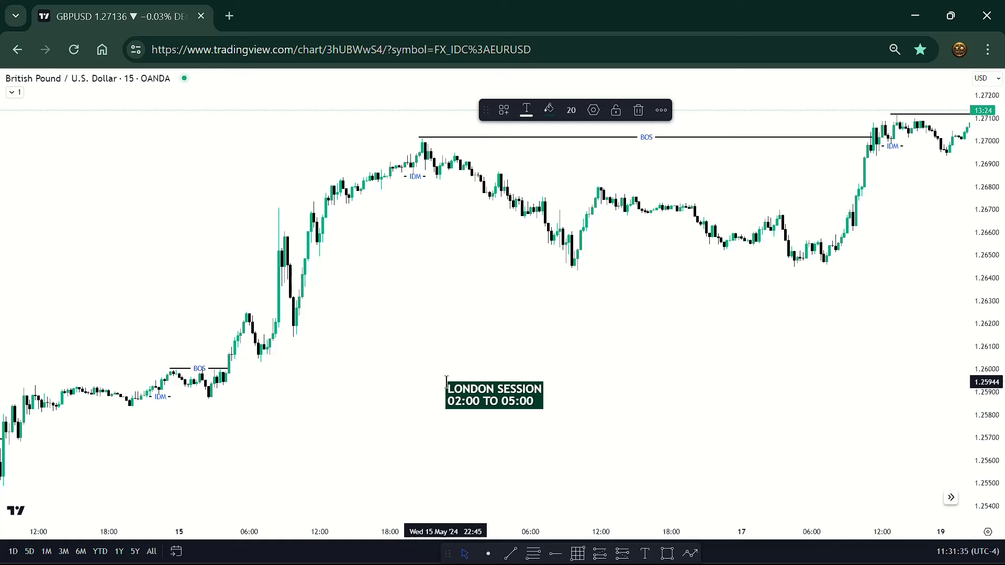
{"action": "left_click", "coordinate": [582, 440]}
- Add a text label directly under the London one reading "NEYYORK SESSION", a blank line and "07:00 TO 11:00"
{"action": "left_click", "coordinate": [648, 554]}
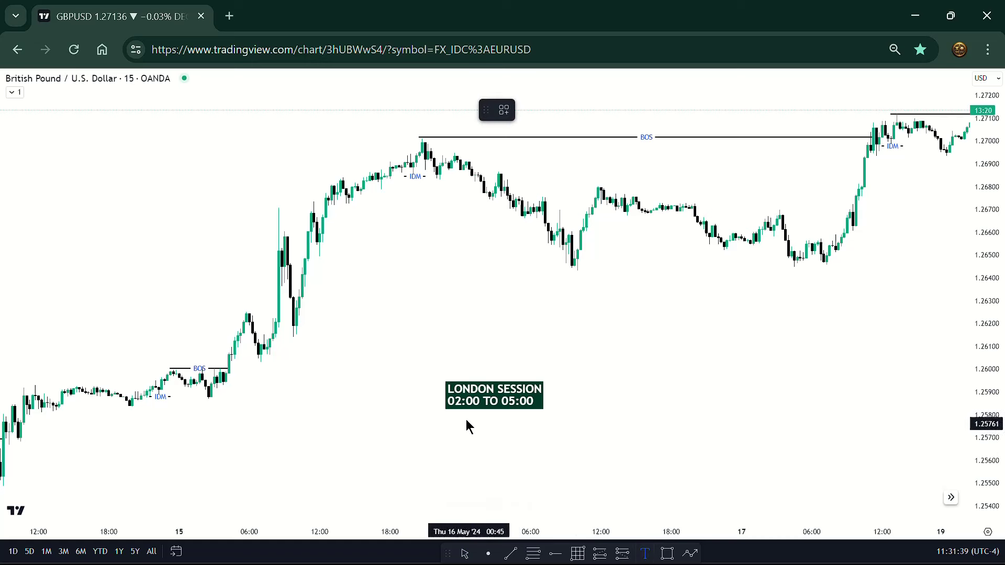
{"action": "left_click", "coordinate": [449, 416]}
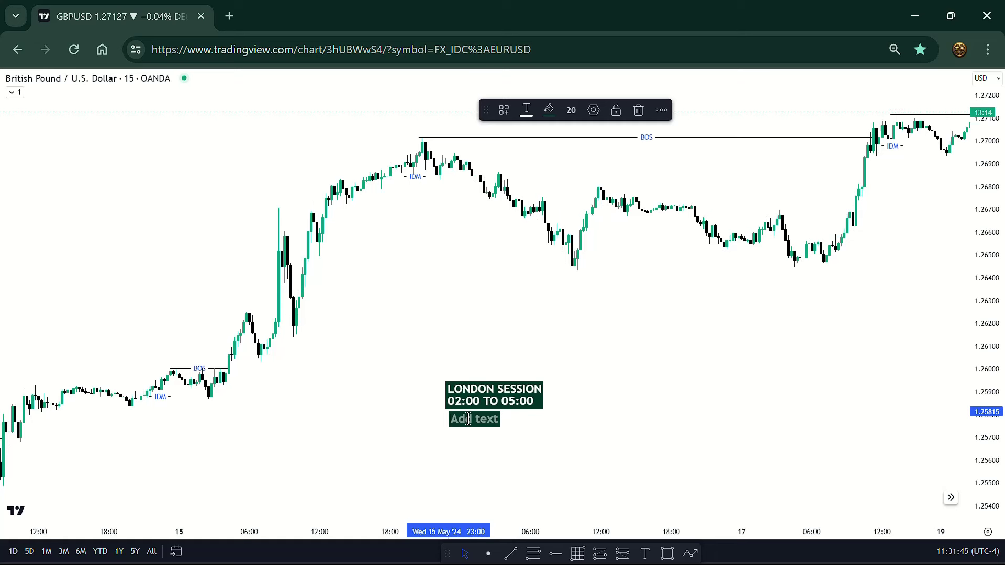
{"action": "type", "text": "NE"}
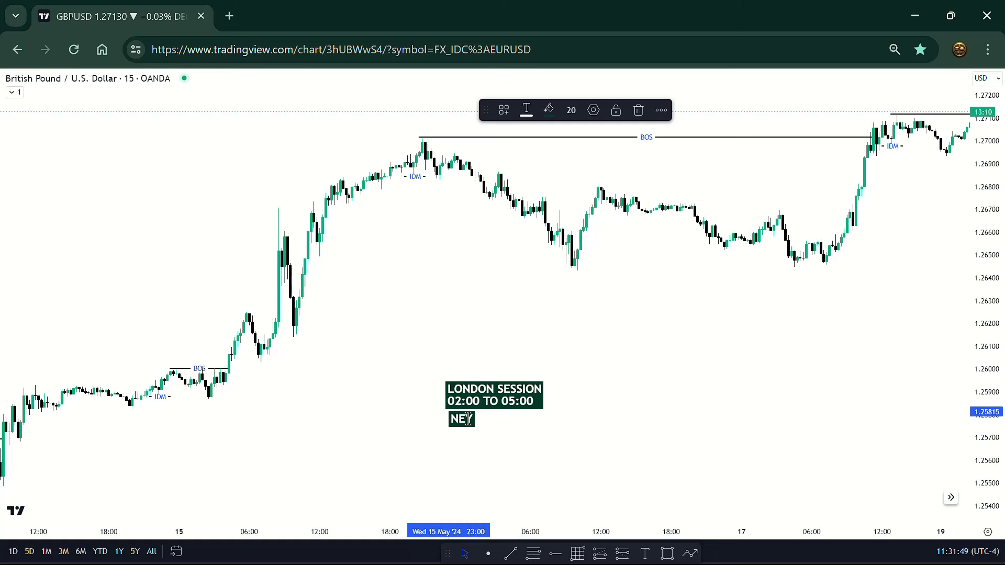
{"action": "type", "text": "W YORK"}
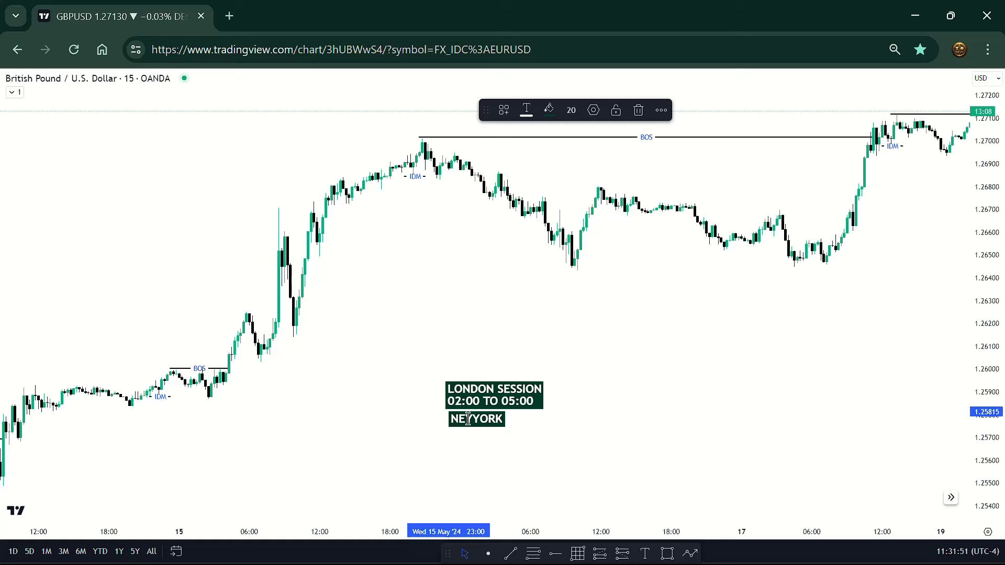
{"action": "type", "text": " SESSION"}
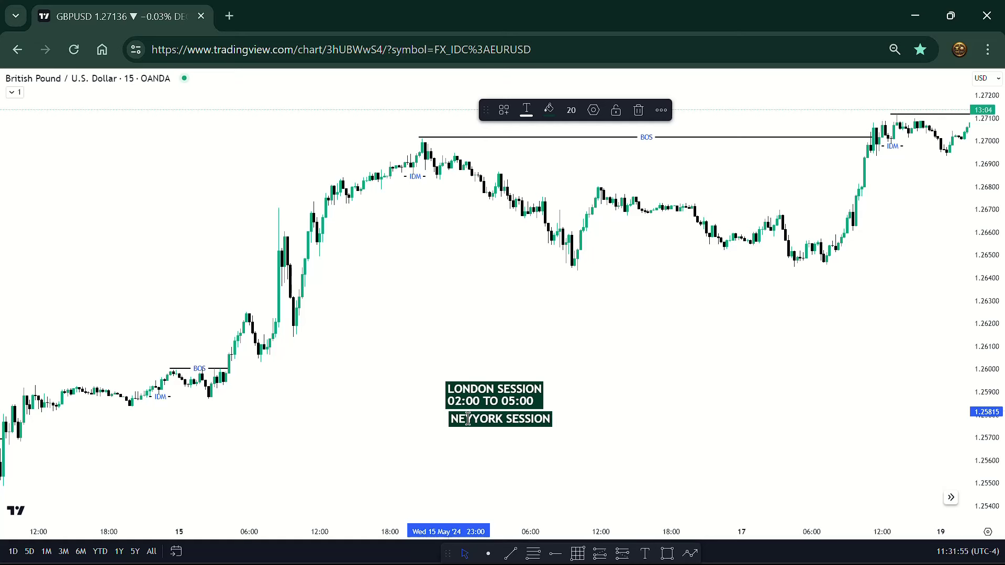
{"action": "key", "text": "Return"}
{"action": "key", "text": "Return"}
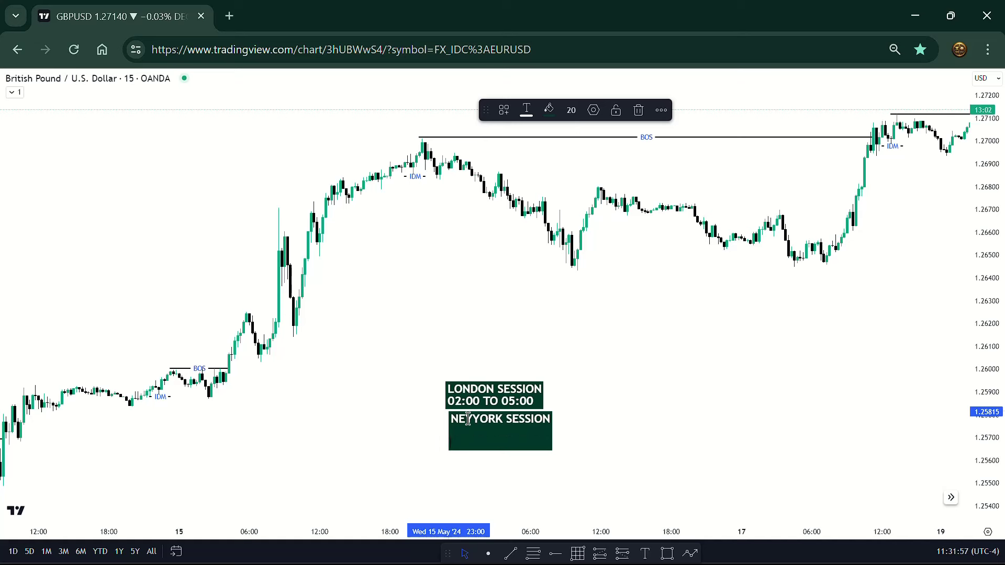
{"action": "type", "text": "07:00 TO 11:000"}
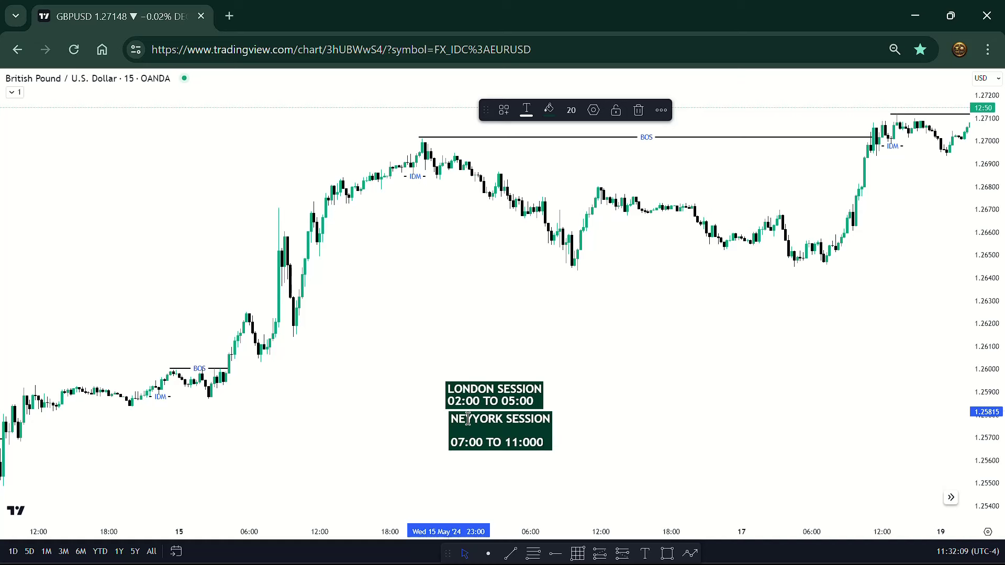
{"action": "key", "text": "BackSpace"}
{"action": "left_click", "coordinate": [665, 335]}
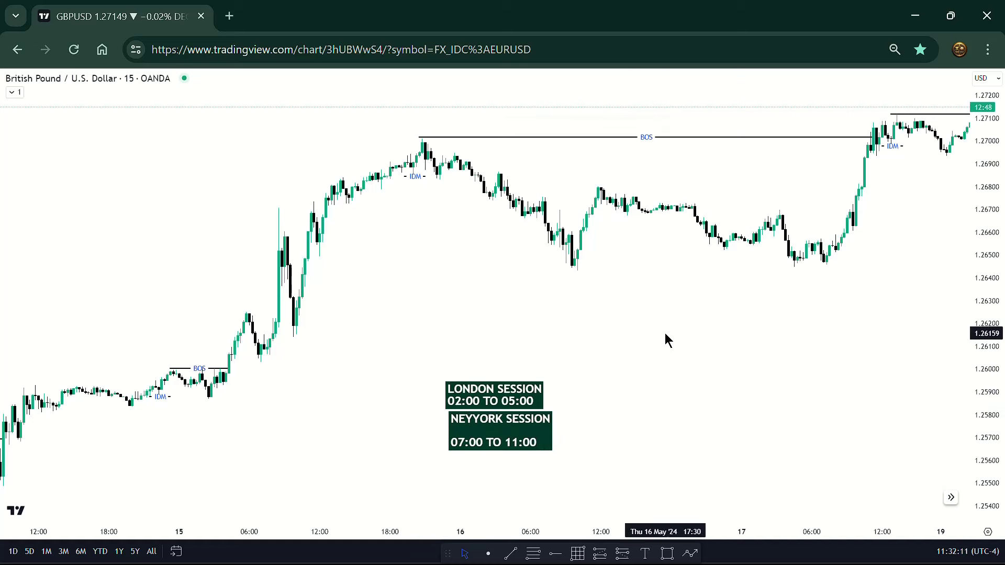
- Correct the first line of the lower label to "NEW YORK SESSION"
{"action": "double_click", "coordinate": [469, 427]}
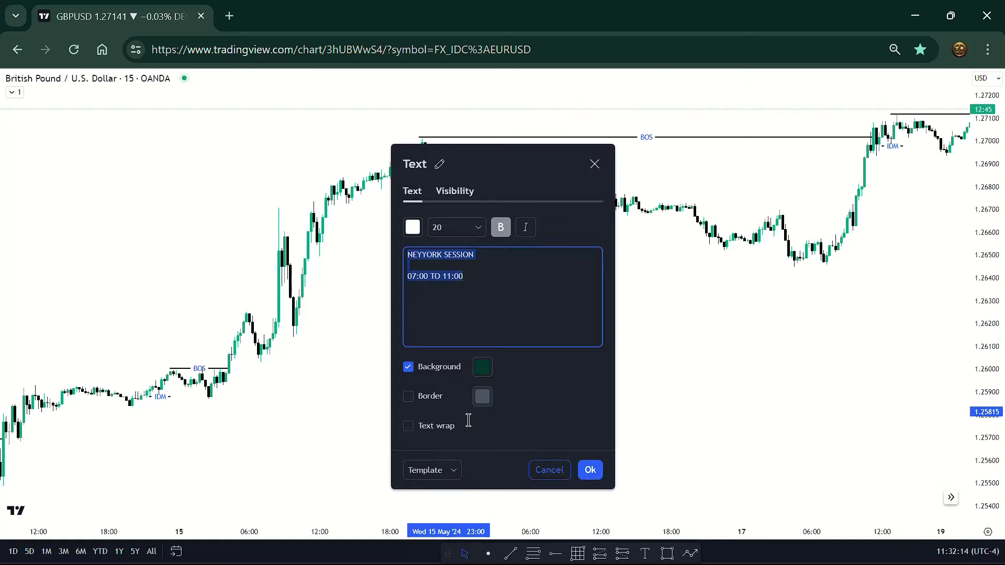
{"action": "left_click", "coordinate": [425, 259]}
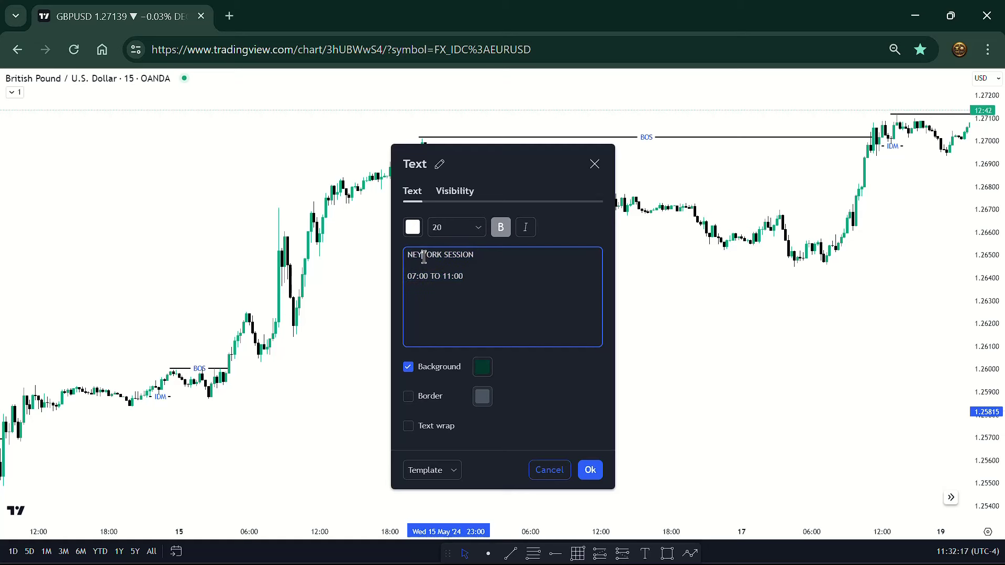
{"action": "key", "text": "BackSpace"}
{"action": "type", "text": "W"}
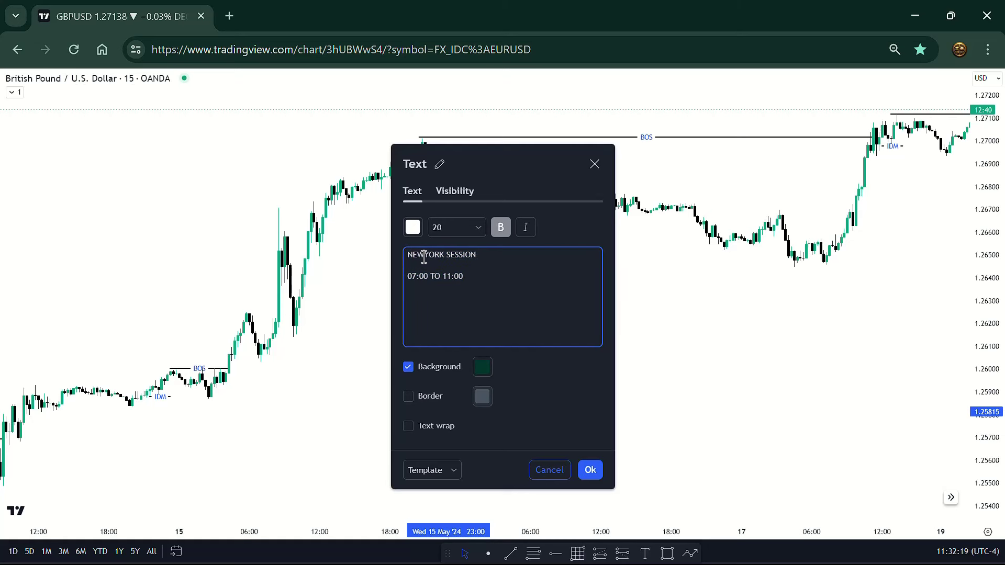
{"action": "left_click", "coordinate": [590, 470]}
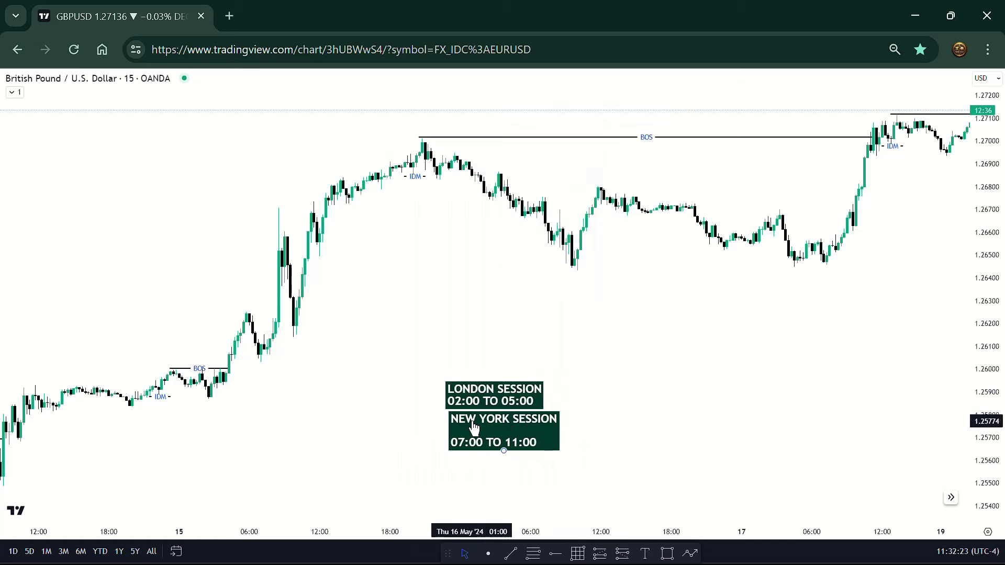
- Move the London label up to about 1.26355 and the New York label beneath it to about 1.26117, with their starting edges aligned
{"action": "left_click_drag", "start_coordinate": [477, 426], "coordinate": [469, 436]}
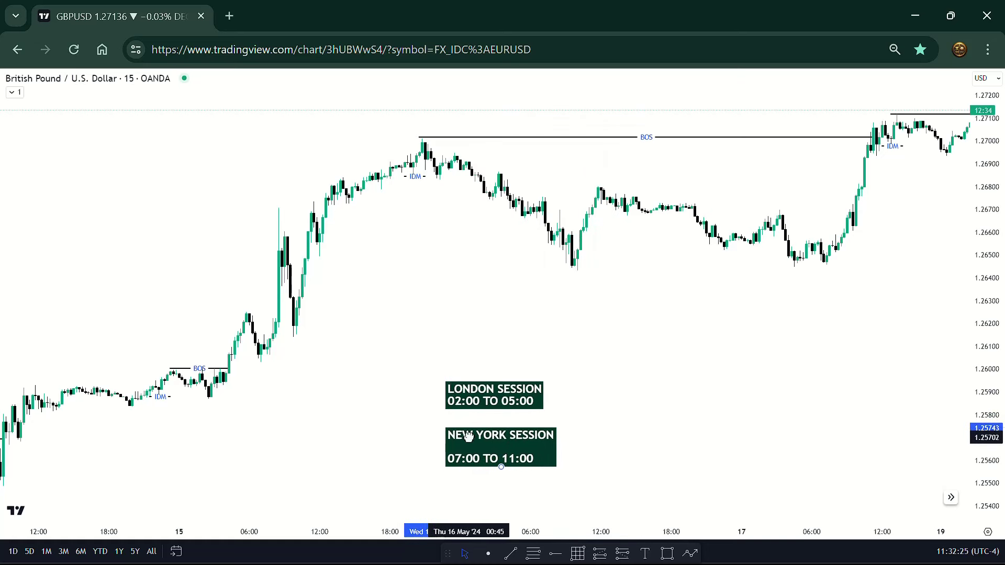
{"action": "left_click", "coordinate": [588, 402]}
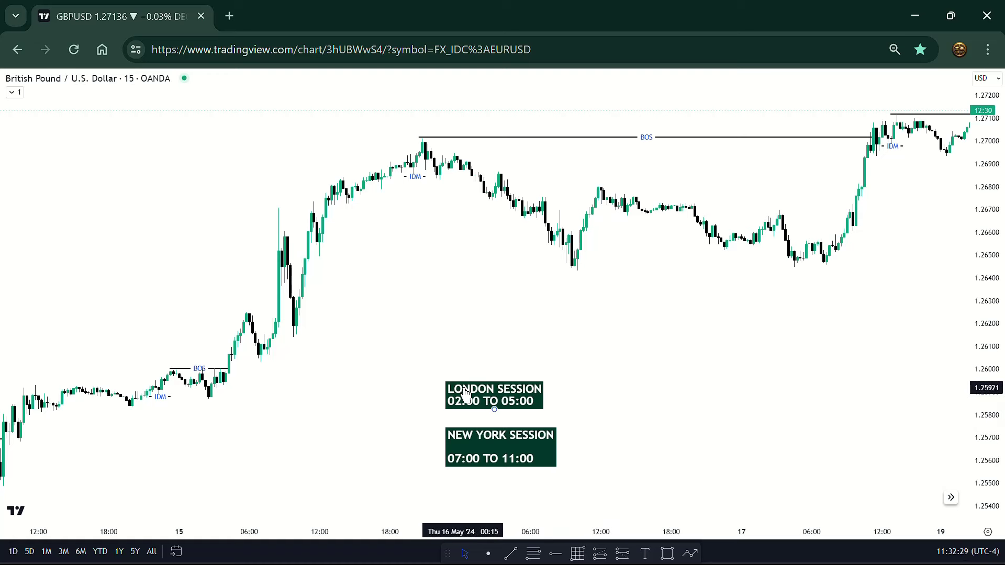
{"action": "left_click_drag", "start_coordinate": [462, 384], "coordinate": [459, 290]}
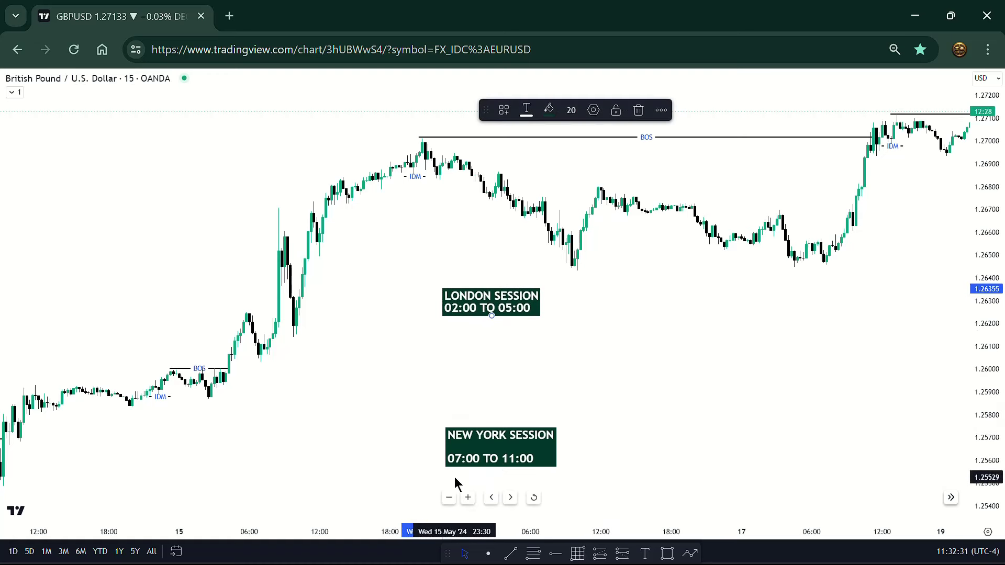
{"action": "left_click_drag", "start_coordinate": [455, 451], "coordinate": [451, 358]}
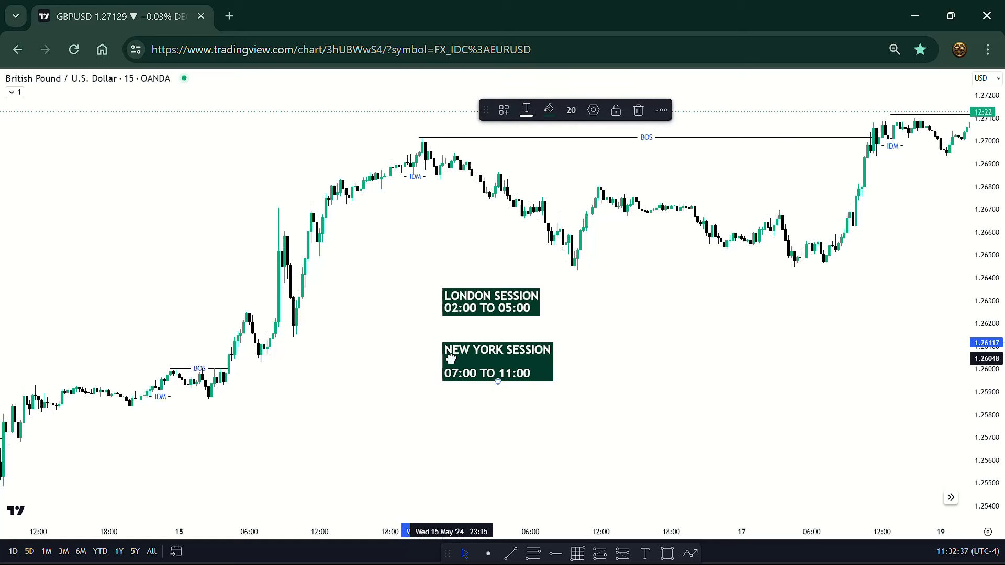
{"action": "left_click", "coordinate": [635, 367]}
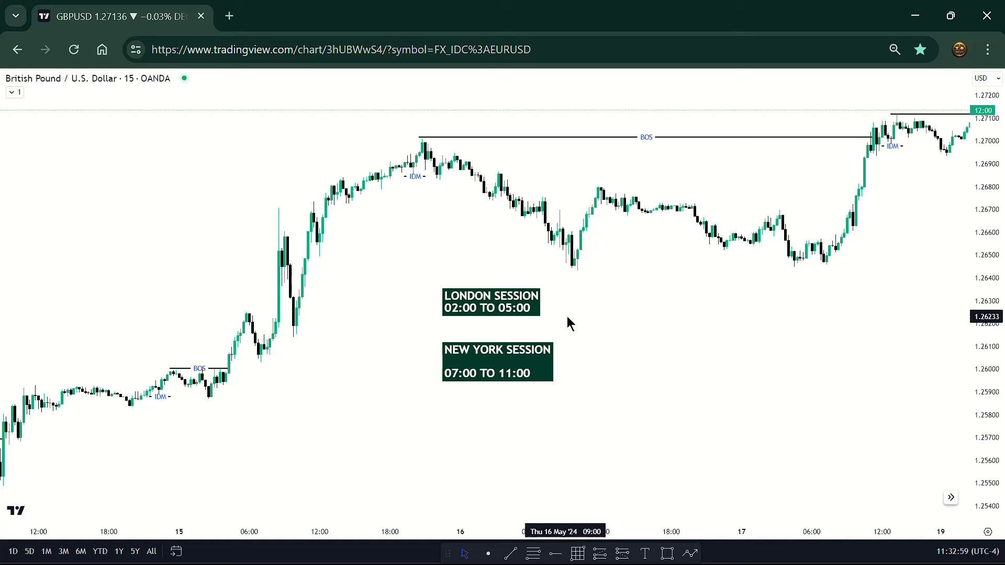
- Delete the New York and London session labels from the chart
{"action": "left_click", "coordinate": [506, 381]}
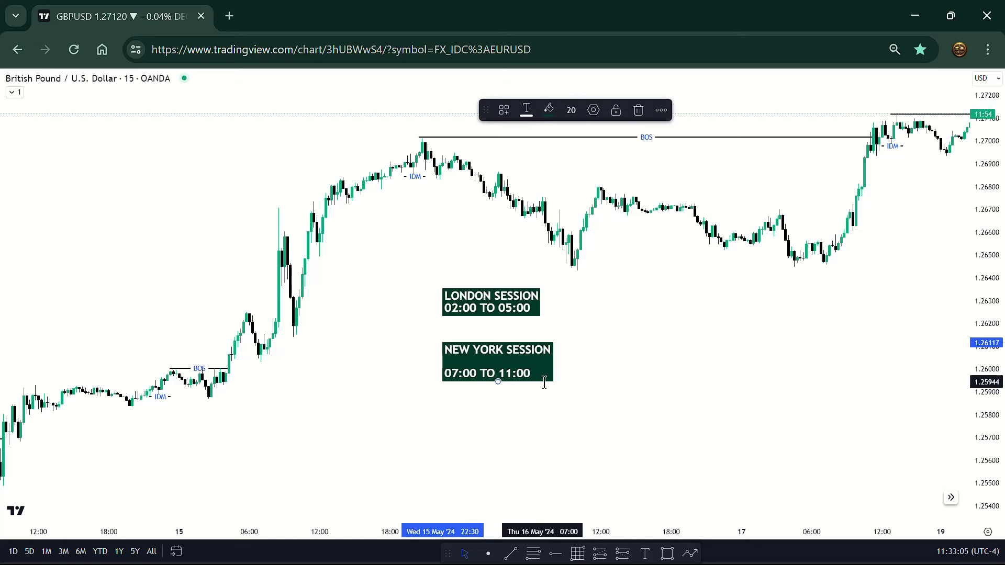
{"action": "key", "text": "Delete"}
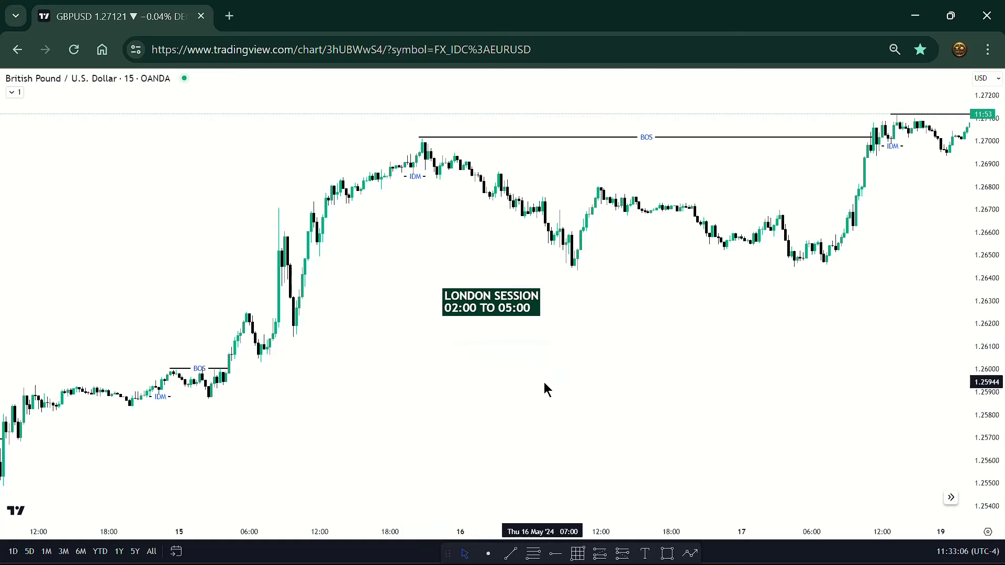
{"action": "left_click", "coordinate": [509, 315]}
{"action": "key", "text": "Delete"}
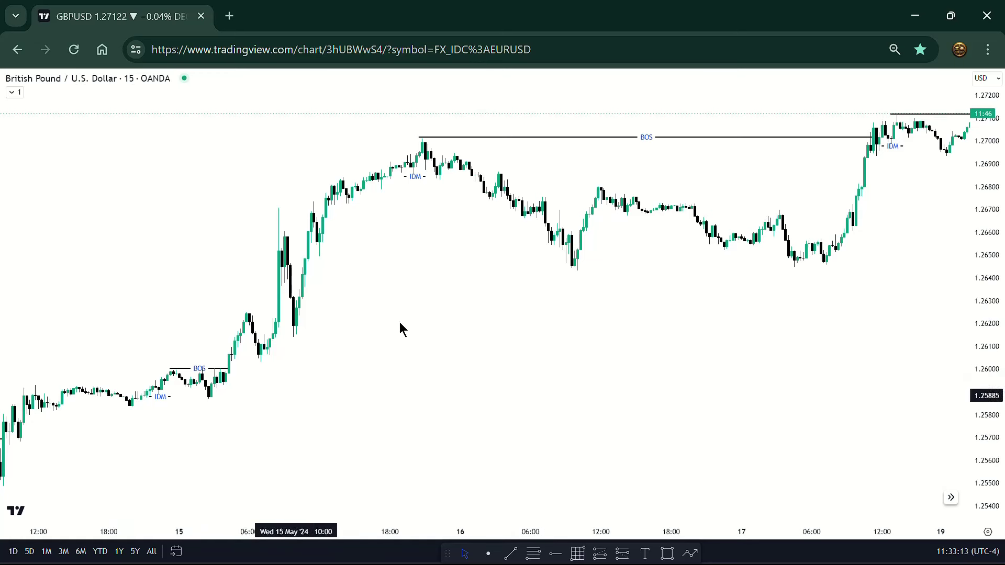
{"action": "left_click_drag", "start_coordinate": [624, 361], "coordinate": [574, 242]}
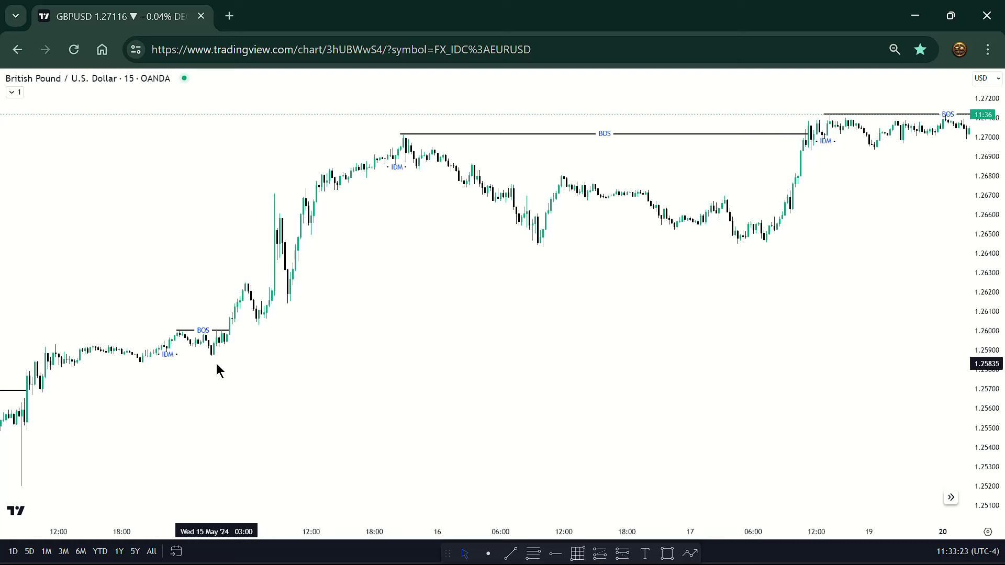
{"action": "scroll", "coordinate": [216, 363], "scroll_direction": "up", "scroll_amount": 5}
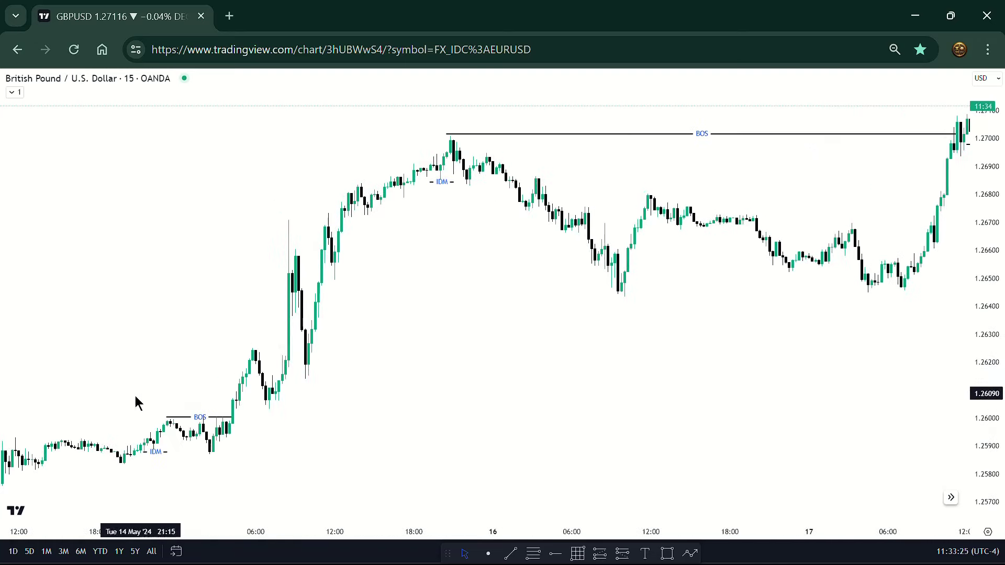
{"action": "scroll", "coordinate": [175, 391], "scroll_direction": "up", "scroll_amount": 2}
{"action": "scroll", "coordinate": [121, 407], "scroll_direction": "down", "scroll_amount": 2}
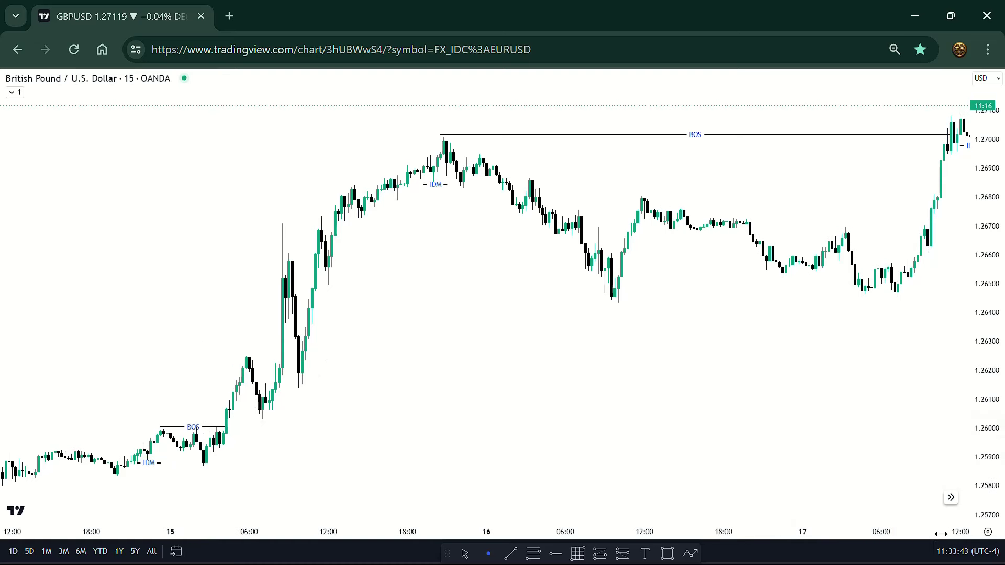
- Check the chart's time zone list for the (UTC-4) New York setting
{"action": "left_click", "coordinate": [984, 553]}
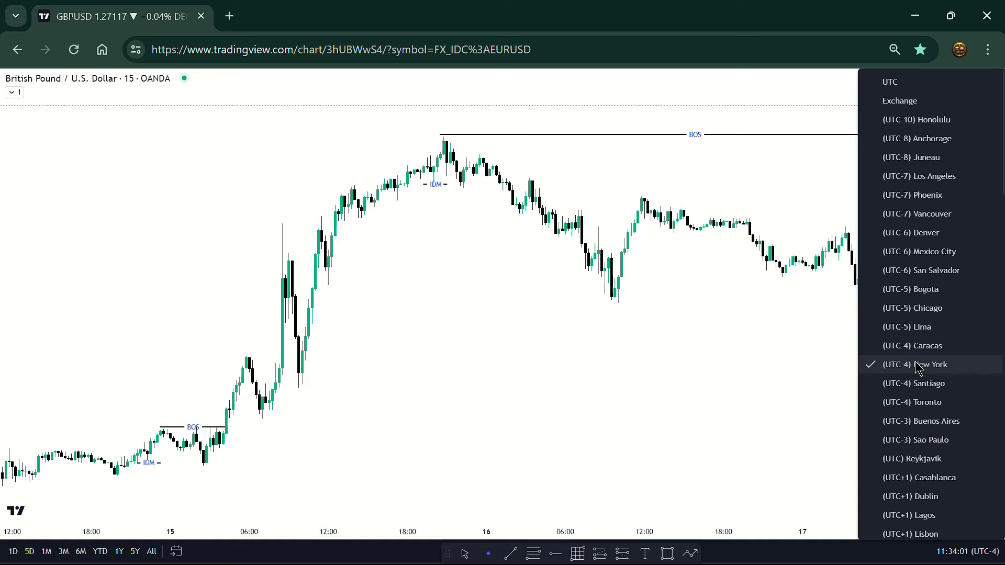
{"action": "left_click", "coordinate": [359, 417]}
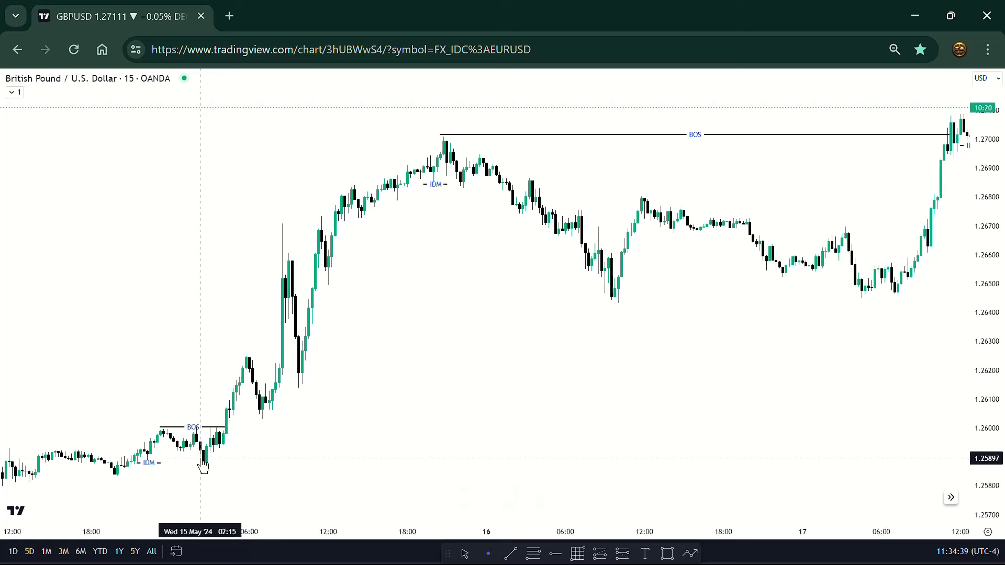
- Mark the 15 May swing low with a small rectangle from 02:00 at about 1.25891 down to about 1.25852
{"action": "left_click", "coordinate": [668, 553]}
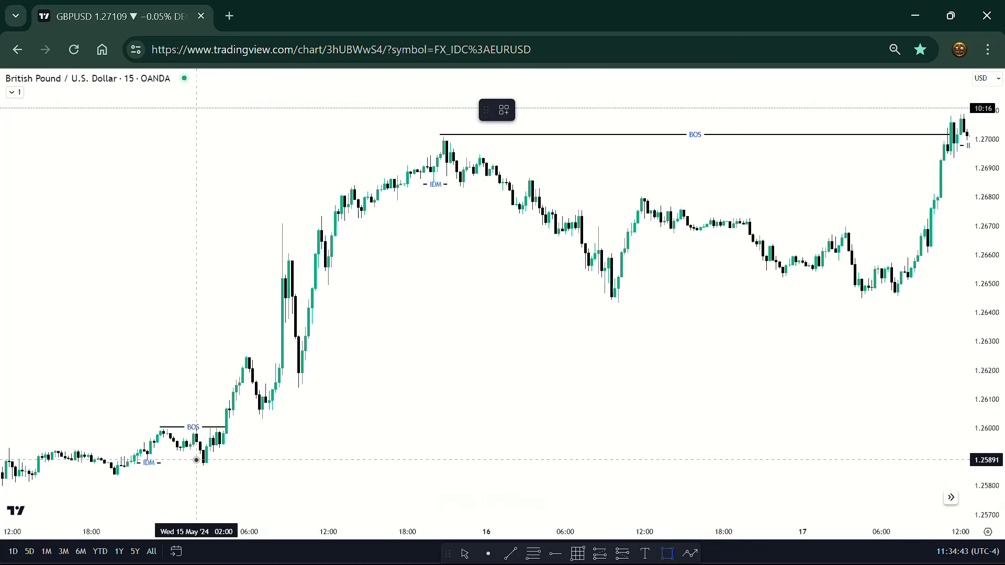
{"action": "mouse_move", "coordinate": [196, 460]}
{"action": "left_mouse_down"}
{"action": "mouse_move", "coordinate": [224, 463]}
{"action": "mouse_move", "coordinate": [216, 471]}
{"action": "left_mouse_up"}
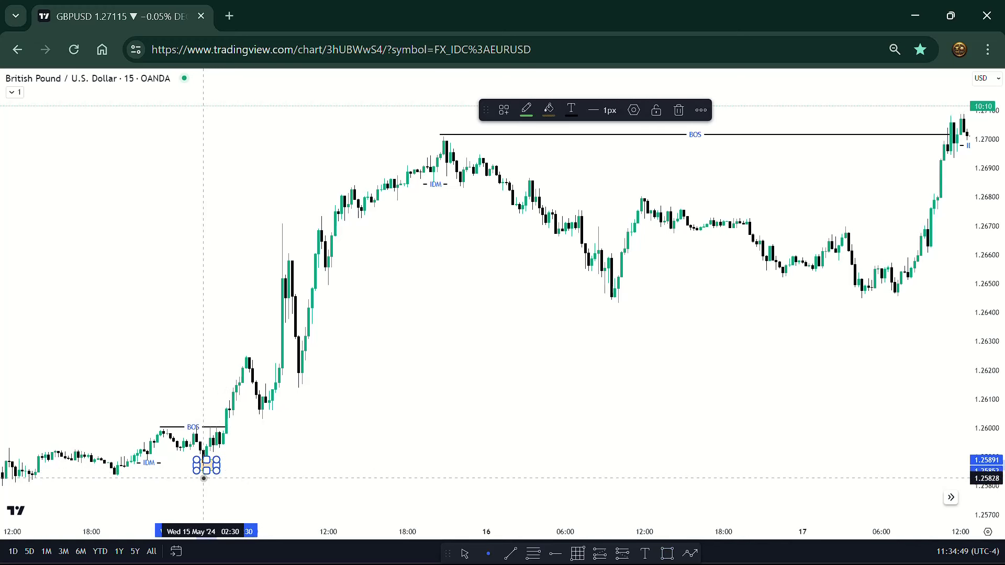
{"action": "left_click", "coordinate": [204, 478]}
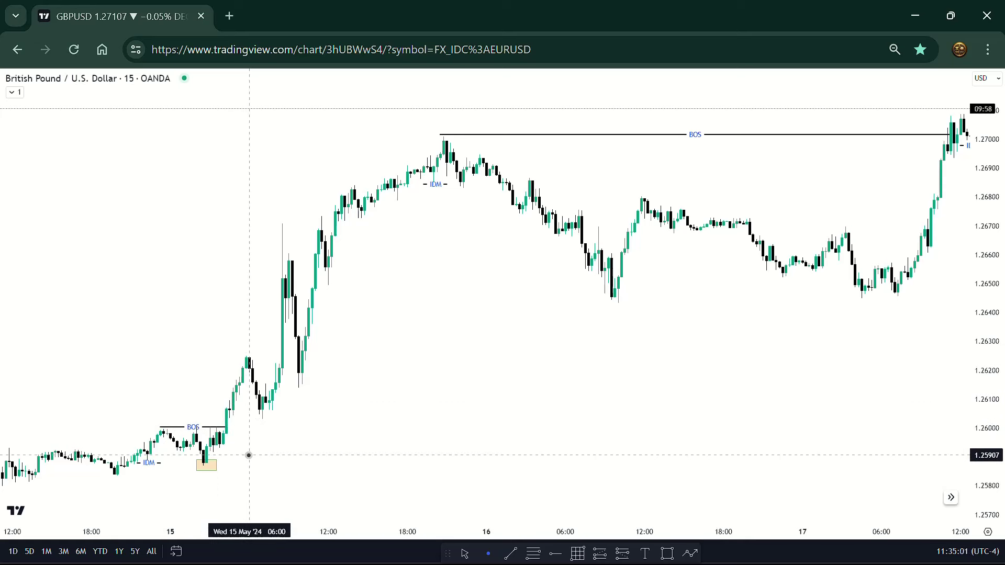
{"action": "left_click", "coordinate": [212, 464]}
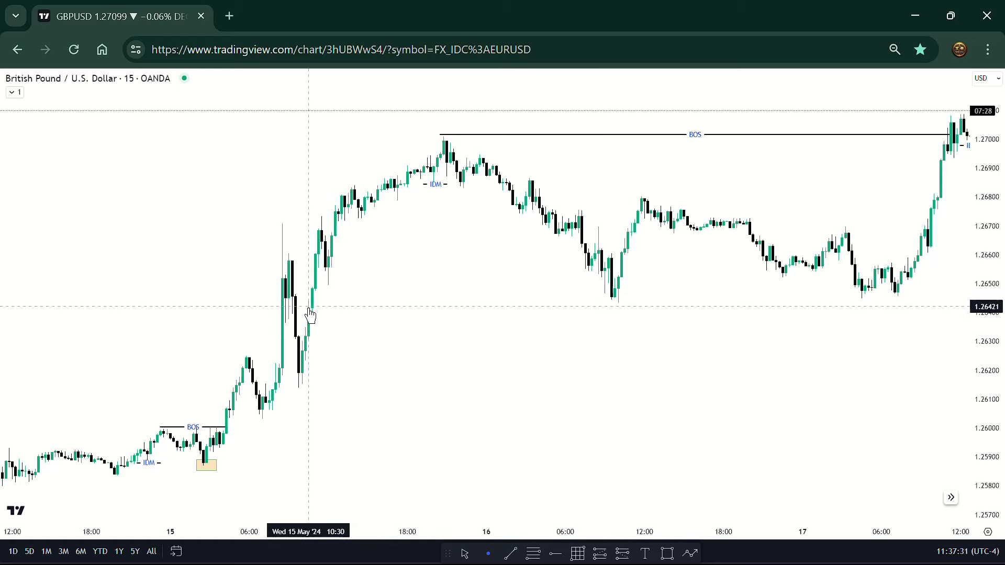
- Draw a temporary rectangle below the long BOS line, starting near the 10:30 candle on 15 May, and delete it
{"action": "left_click", "coordinate": [667, 554]}
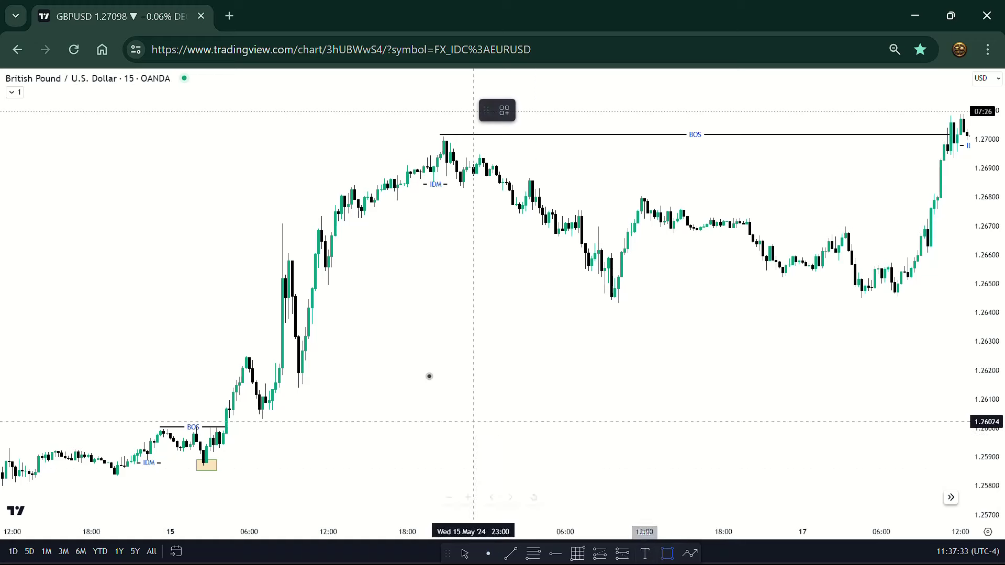
{"action": "left_click", "coordinate": [308, 299]}
{"action": "left_click_drag", "start_coordinate": [676, 350], "coordinate": [673, 350]}
{"action": "key", "text": "Delete"}
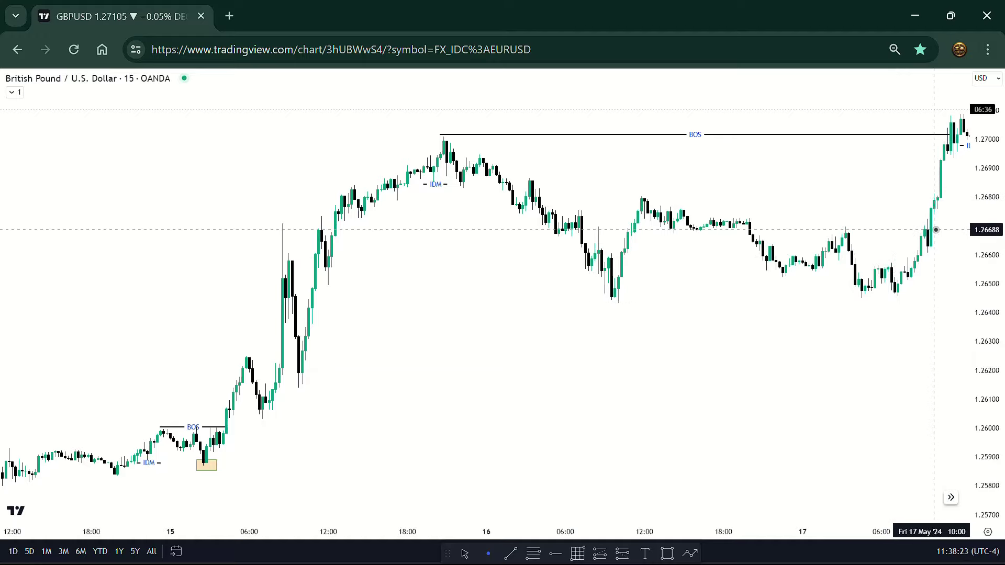
- Place a temporary long position at the 17 May low, at 04:00 and about 1.26449, and delete it
{"action": "left_click_drag", "start_coordinate": [937, 222], "coordinate": [431, 278]}
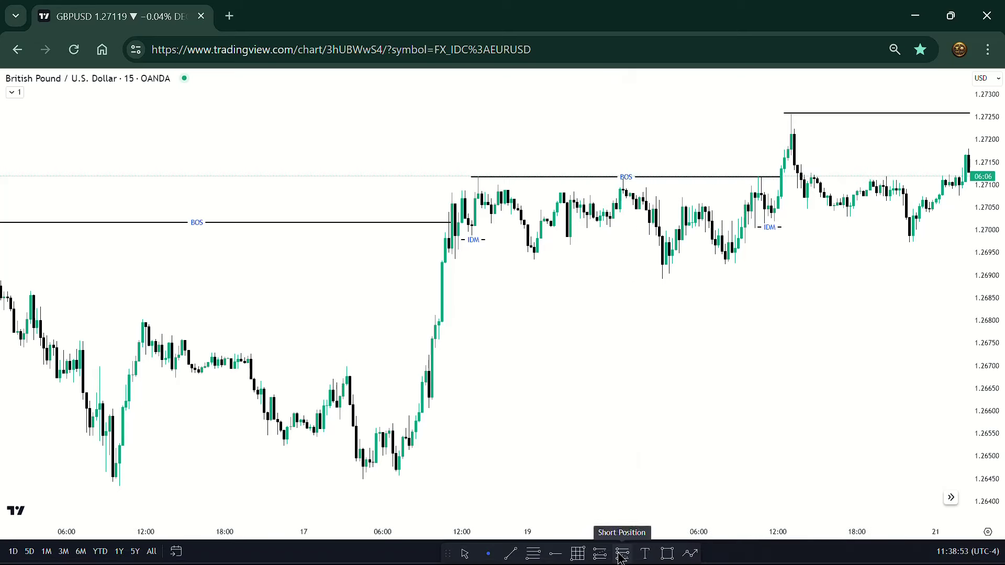
{"action": "left_click", "coordinate": [600, 554]}
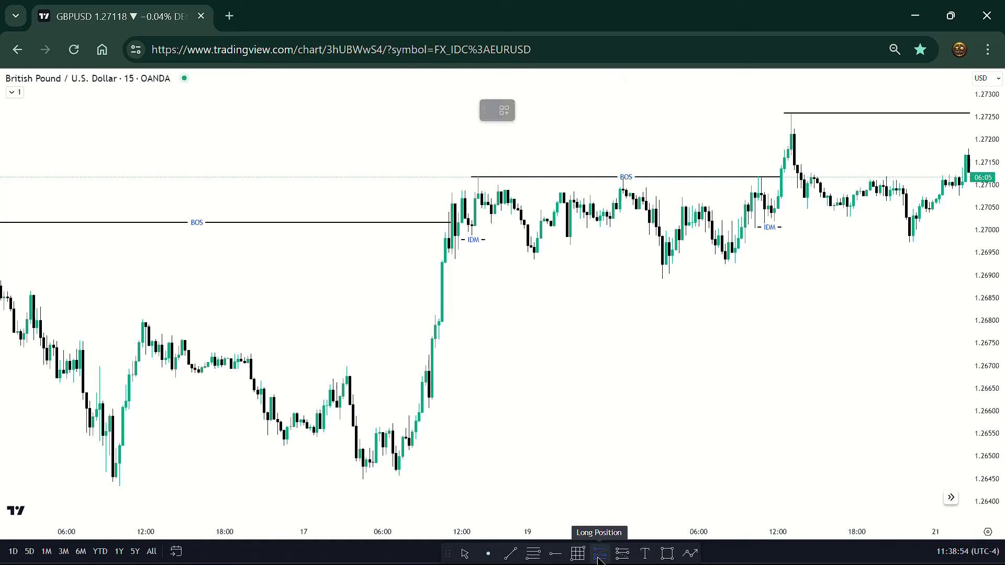
{"action": "left_click", "coordinate": [353, 480]}
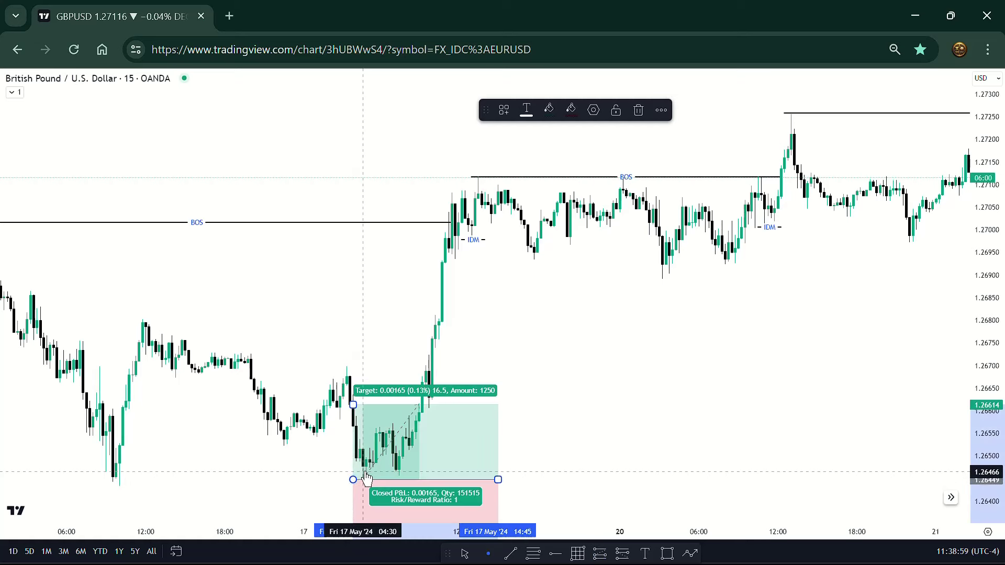
{"action": "key", "text": "Delete"}
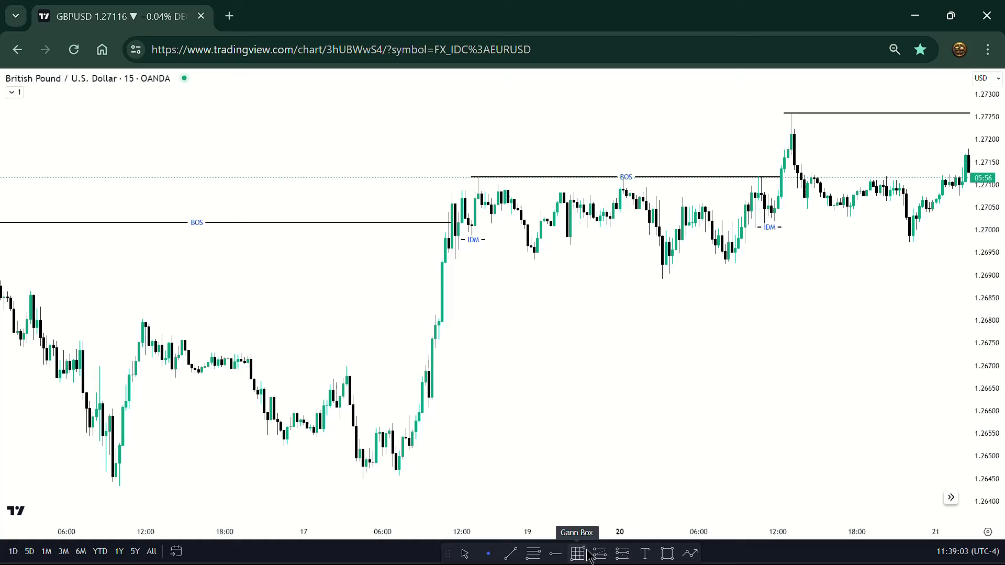
- Draw a temporary Fibonacci retracement from the 17 May low at about 1.26448 up to about 1.27114, and delete it
{"action": "left_click", "coordinate": [533, 553]}
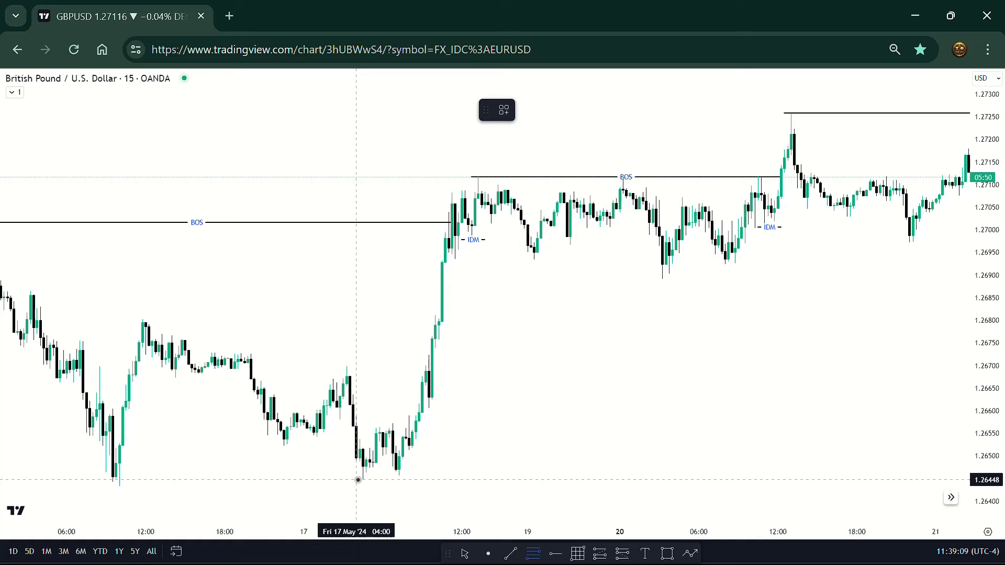
{"action": "left_click", "coordinate": [356, 479]}
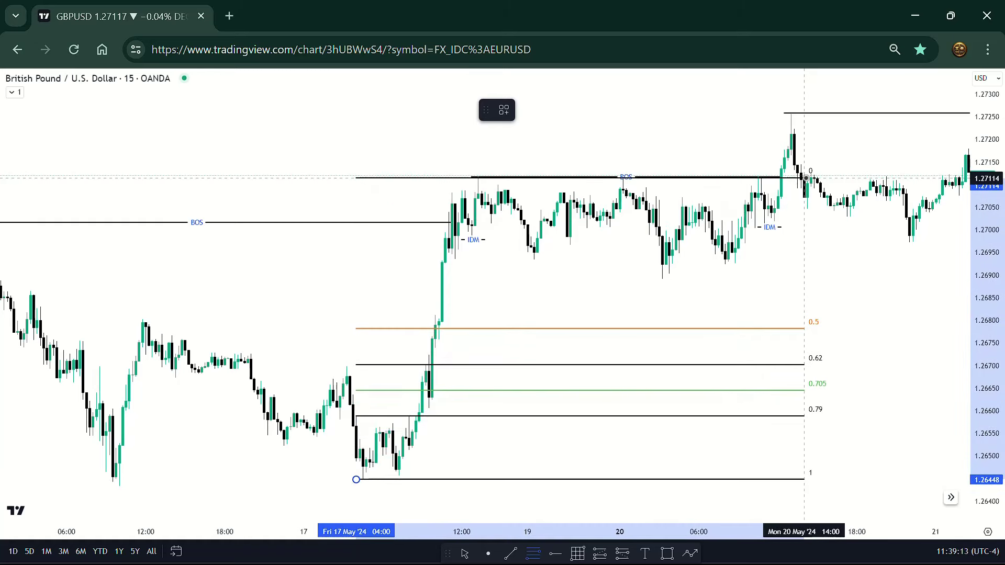
{"action": "left_click", "coordinate": [804, 178]}
{"action": "key", "text": "Delete"}
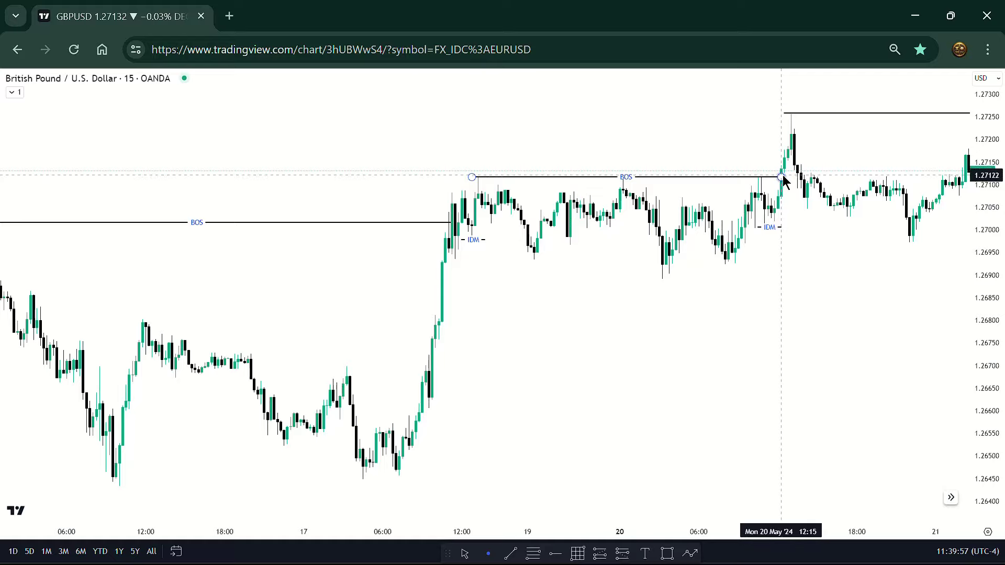
- Draw a rising trend line under the lows from 20 May 03:00 at 1.26894 to 21 May 09:45 at about 1.27022
{"action": "left_click_drag", "start_coordinate": [826, 230], "coordinate": [507, 242]}
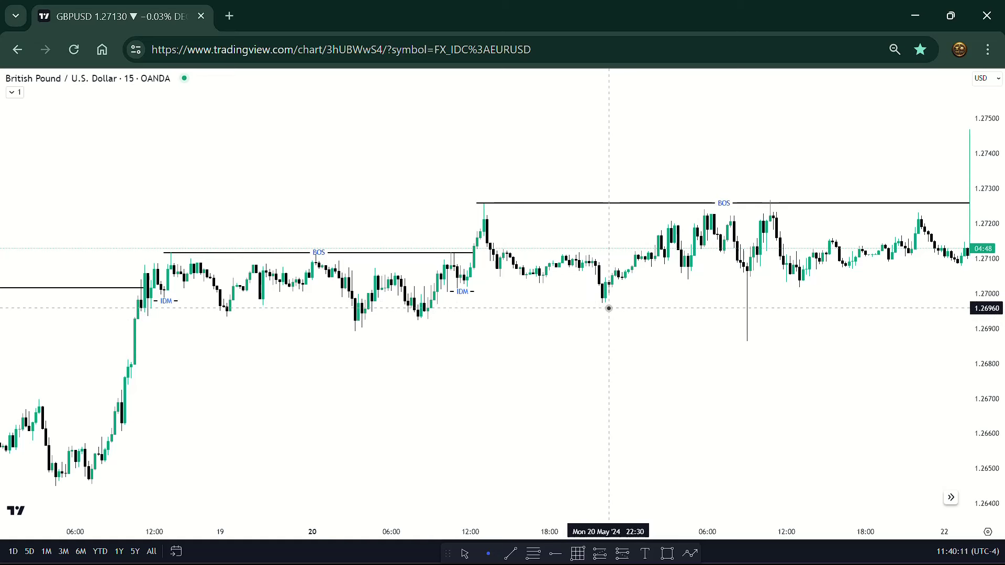
{"action": "left_click", "coordinate": [510, 555]}
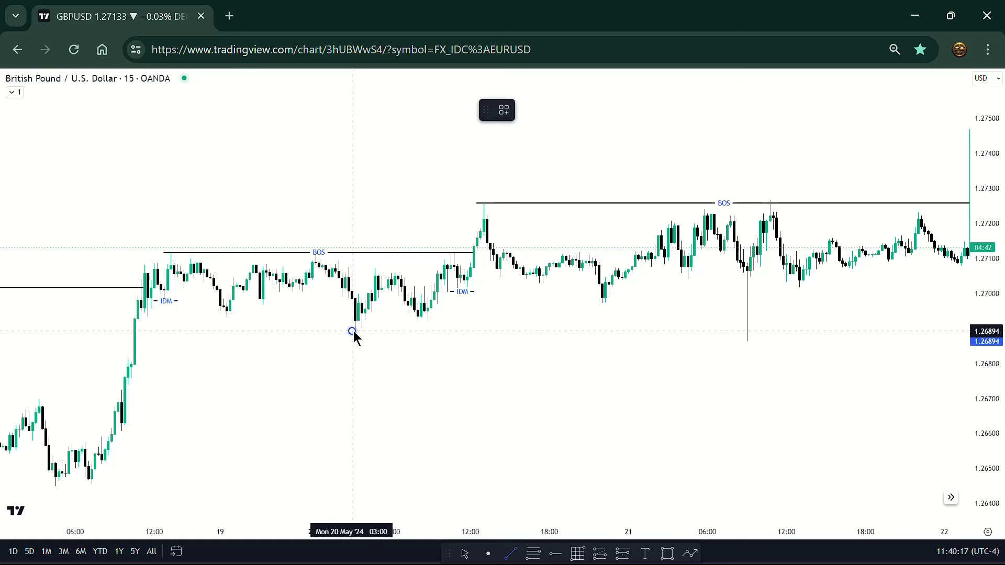
{"action": "left_click", "coordinate": [352, 332]}
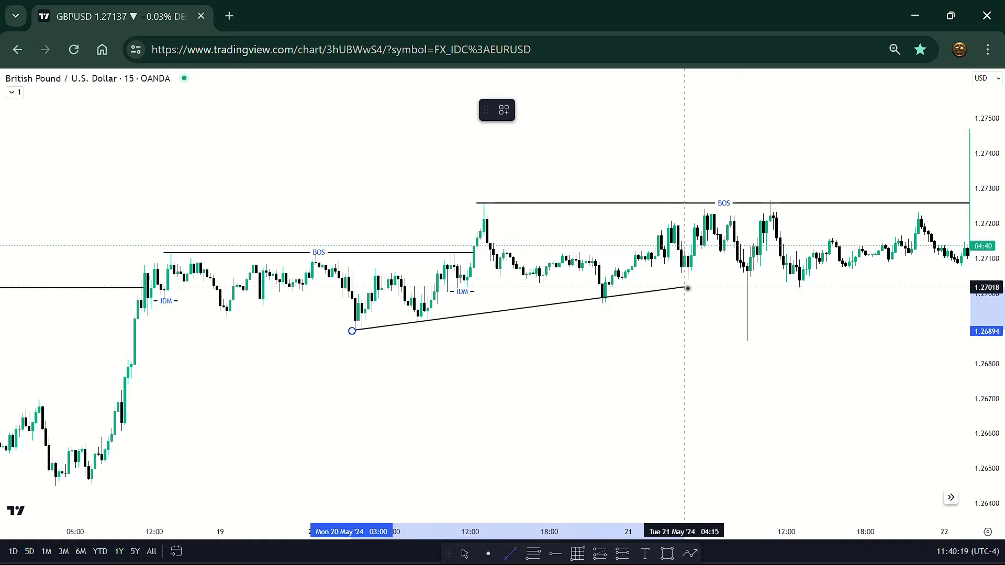
{"action": "left_click", "coordinate": [757, 286]}
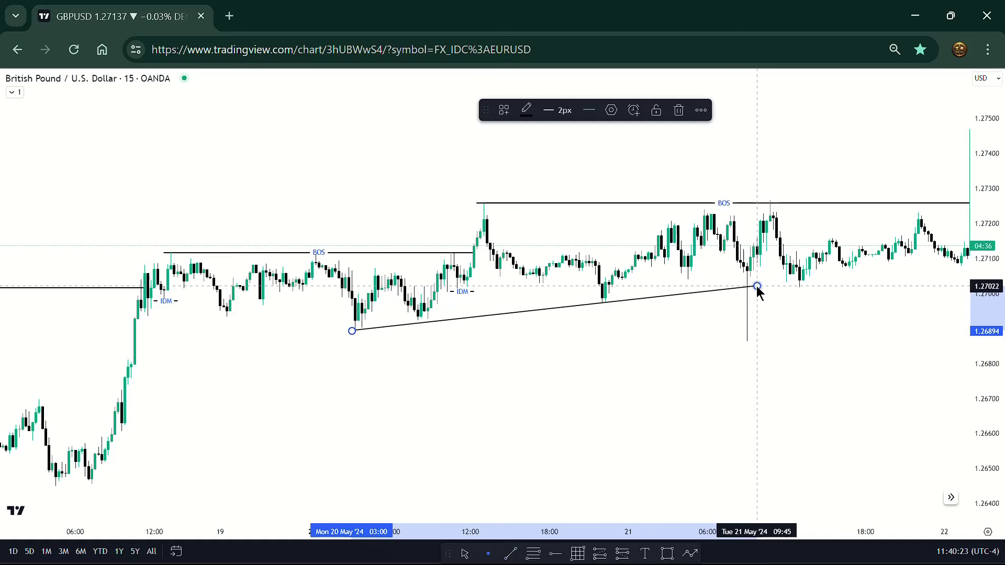
- Label the rising trend line "Trendline liquidity"
{"action": "double_click", "coordinate": [755, 287]}
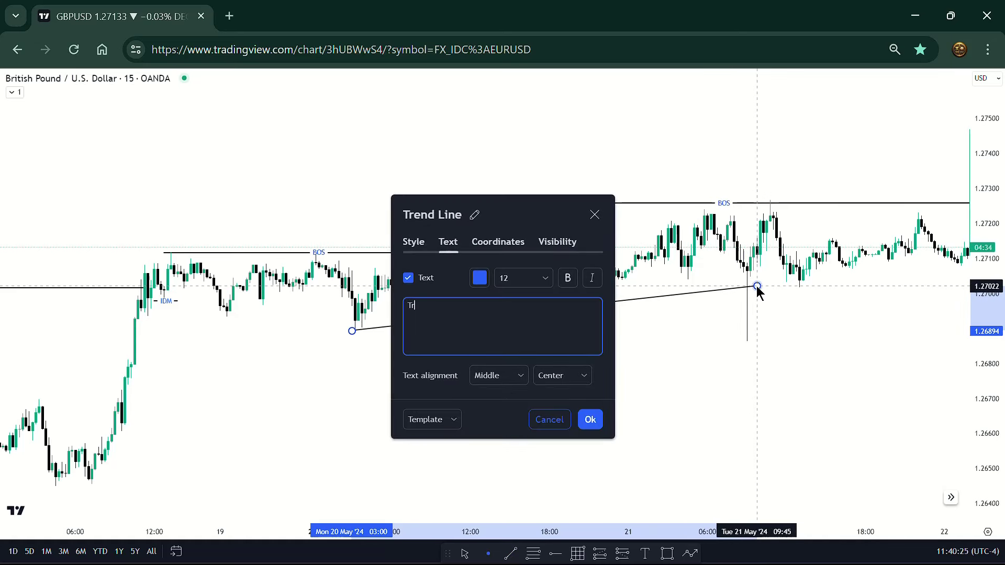
{"action": "type", "text": "Trendline"}
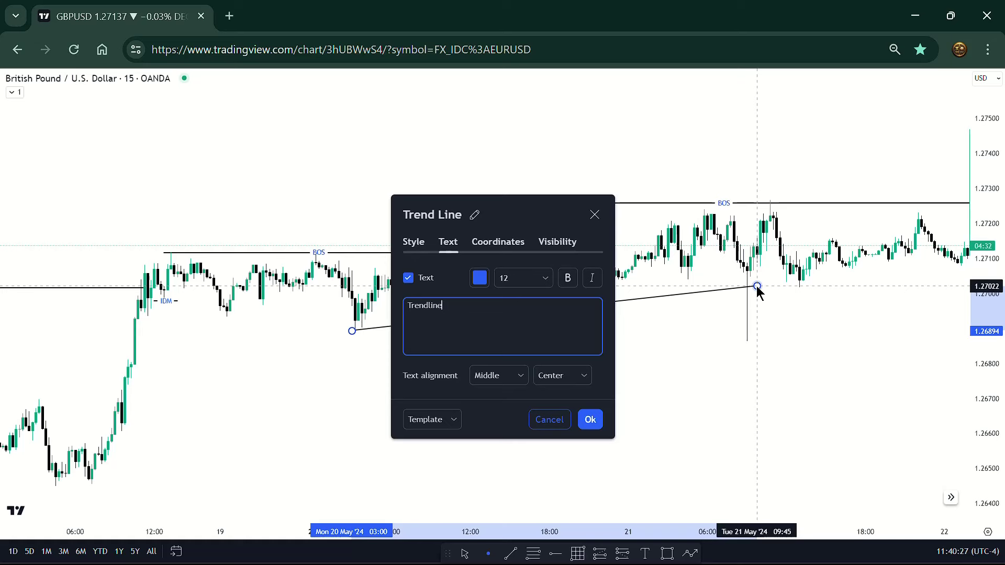
{"action": "type", "text": " ("}
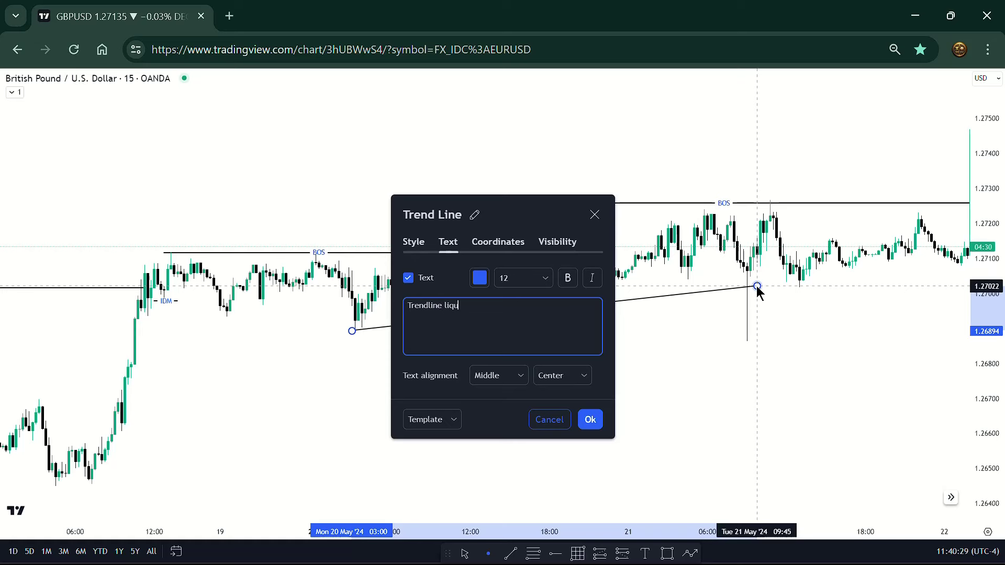
{"action": "left_click", "coordinate": [764, 362]}
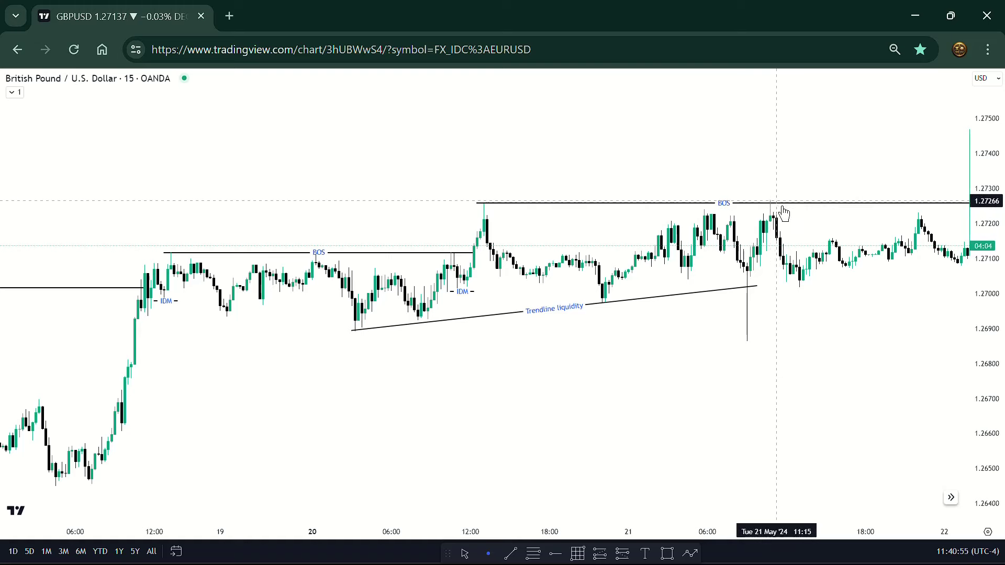
- Draw a horizontal line at about 1.27265 across the highs from 20 May 13:00 to 21 May 11:00
{"action": "left_click_drag", "start_coordinate": [803, 224], "coordinate": [606, 221]}
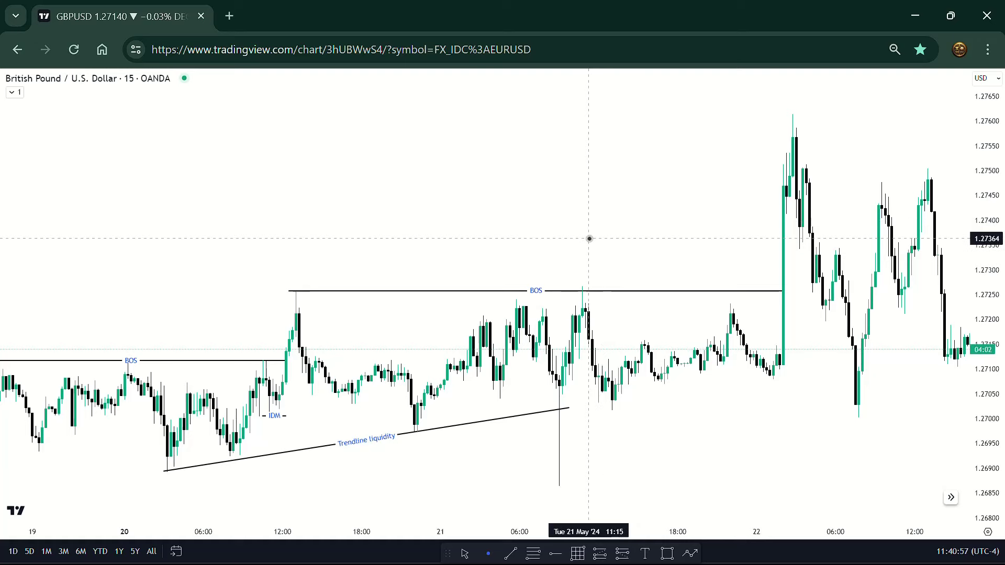
{"action": "scroll", "coordinate": [589, 238], "scroll_direction": "down", "scroll_amount": 4}
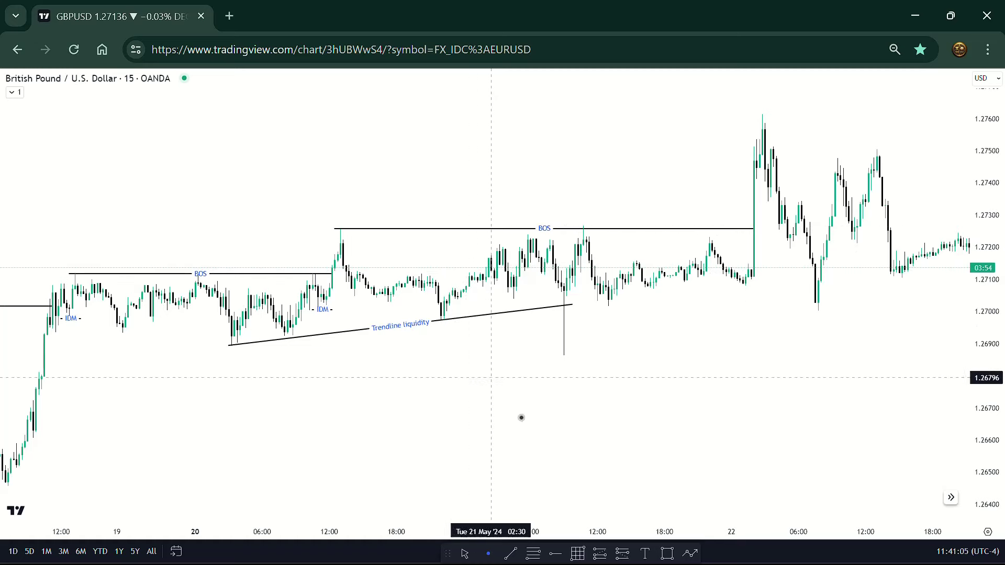
{"action": "left_click", "coordinate": [515, 555]}
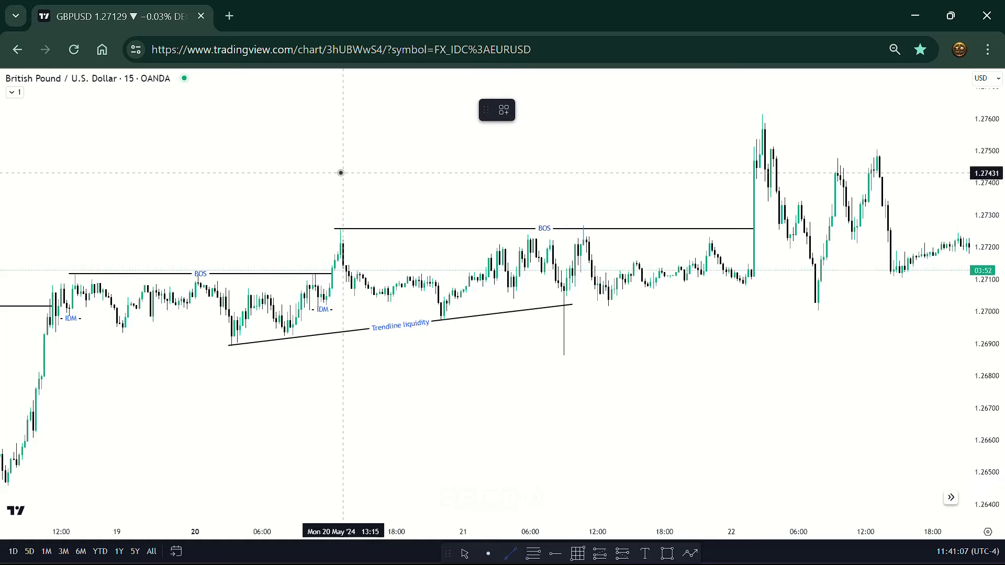
{"action": "left_click", "coordinate": [339, 227]}
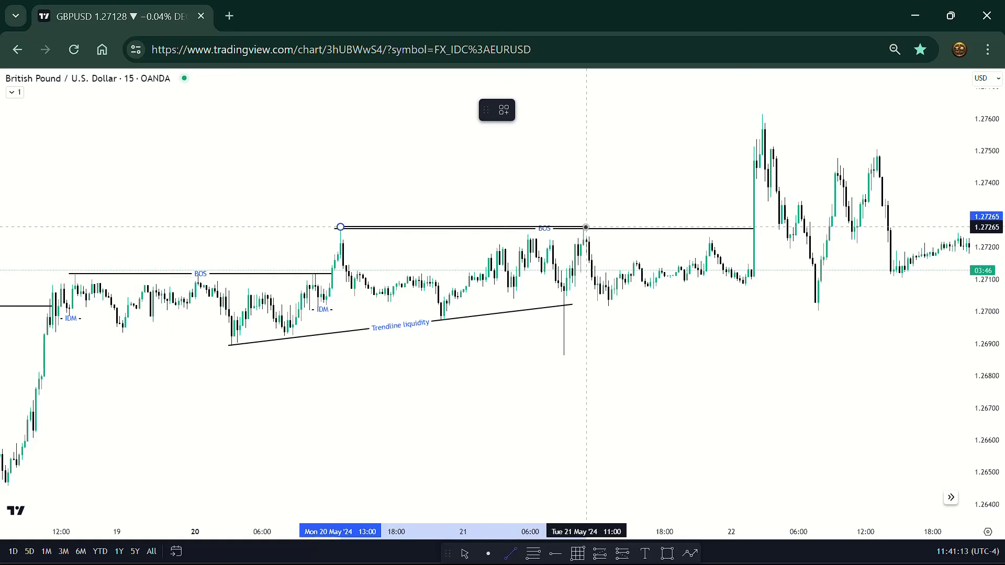
{"action": "left_click", "coordinate": [586, 227]}
- Label the horizontal line across the highs "buyside liquidity"
{"action": "double_click", "coordinate": [586, 229]}
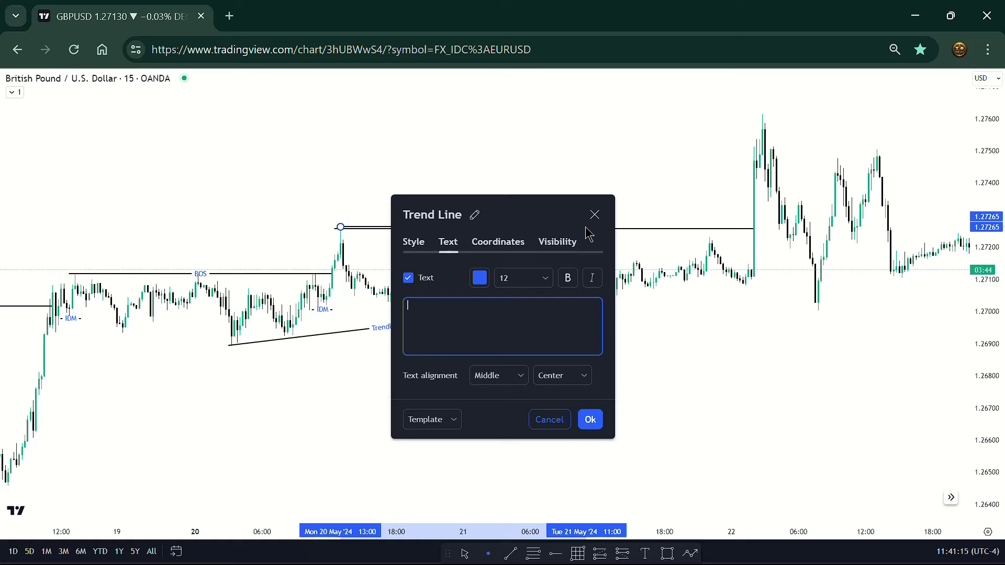
{"action": "type", "text": "buyside liquidity"}
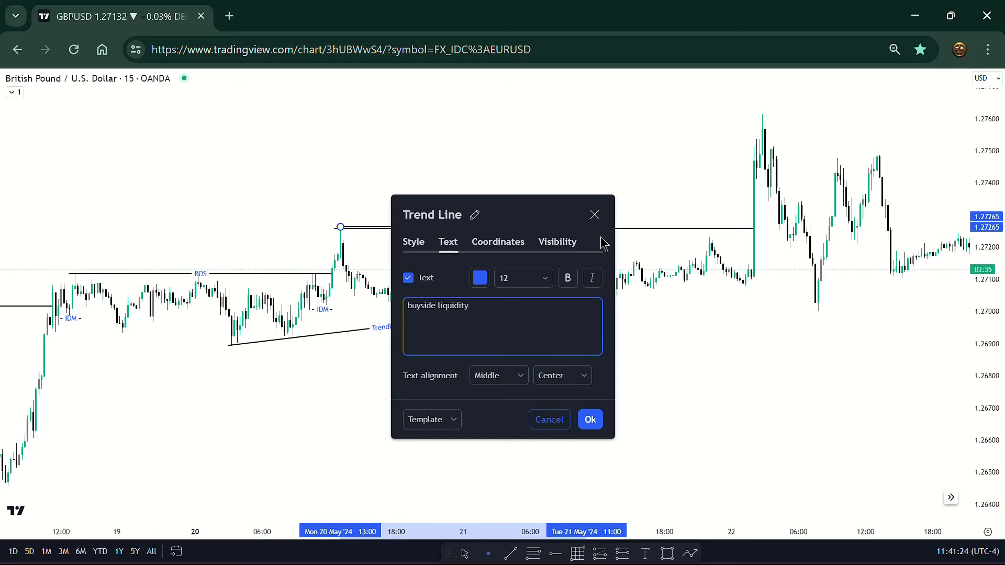
{"action": "left_click", "coordinate": [591, 419]}
{"action": "left_click", "coordinate": [607, 392]}
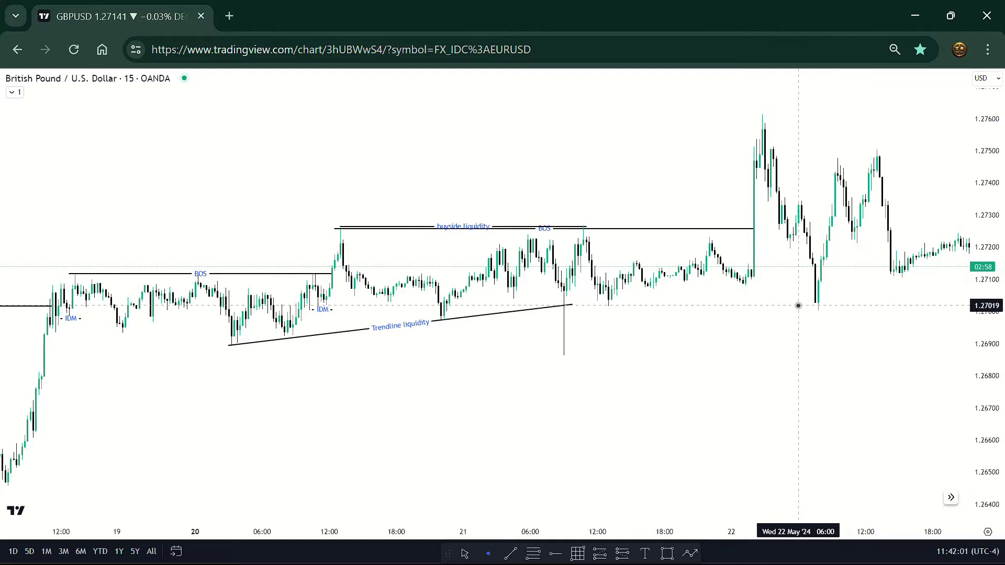
- Examine the 22 and 23 May price action after the last BOS, up to the most recent candles
{"action": "left_click_drag", "start_coordinate": [798, 305], "coordinate": [511, 306]}
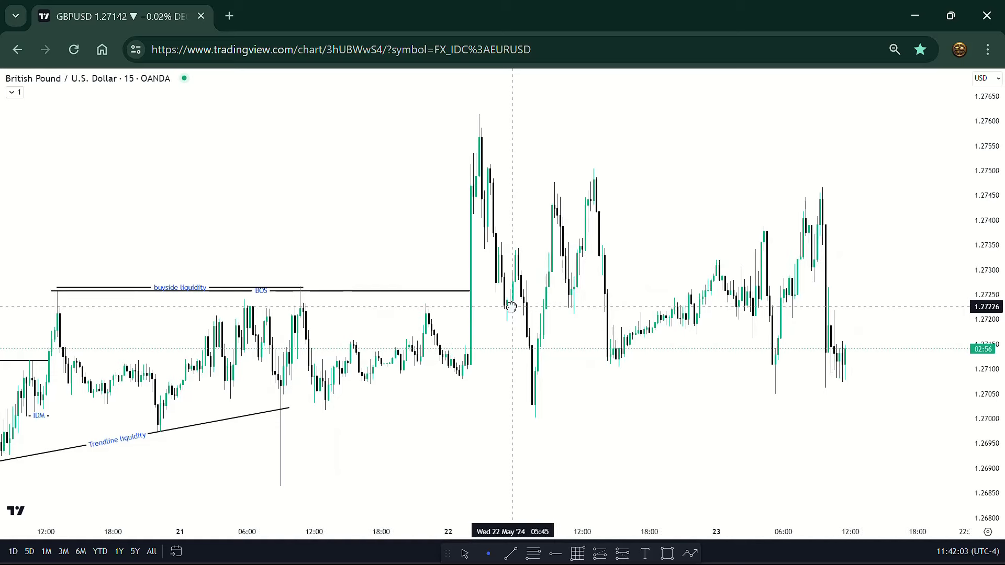
{"action": "scroll", "coordinate": [511, 306], "scroll_direction": "down", "scroll_amount": 1}
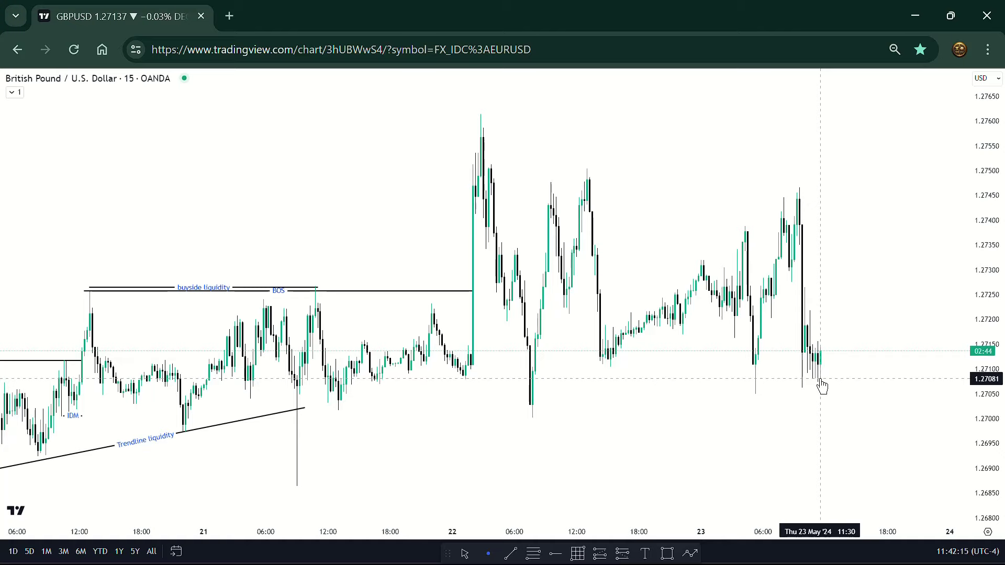
{"action": "scroll", "coordinate": [837, 345], "scroll_direction": "up", "scroll_amount": 4}
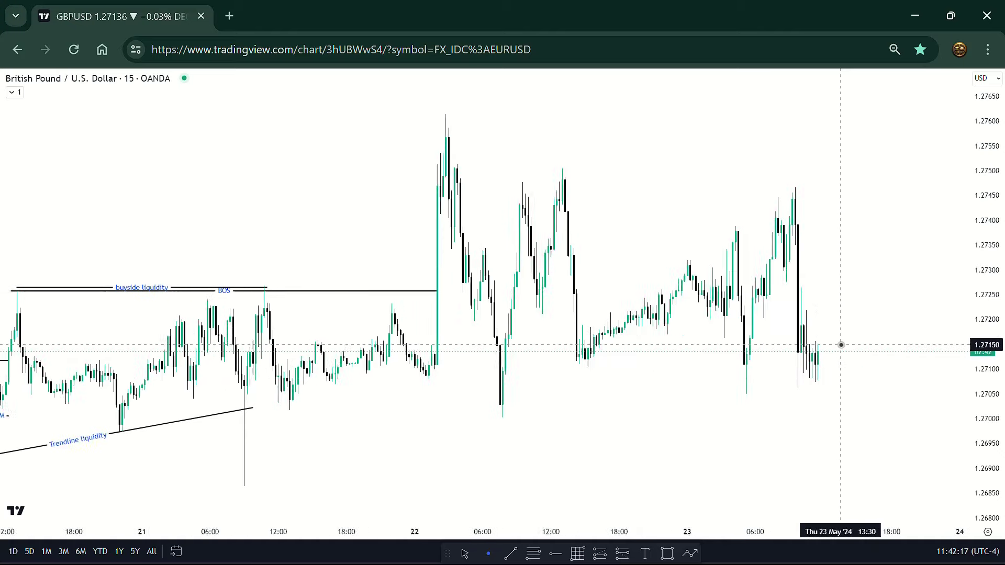
{"action": "scroll", "coordinate": [841, 345], "scroll_direction": "up", "scroll_amount": 2}
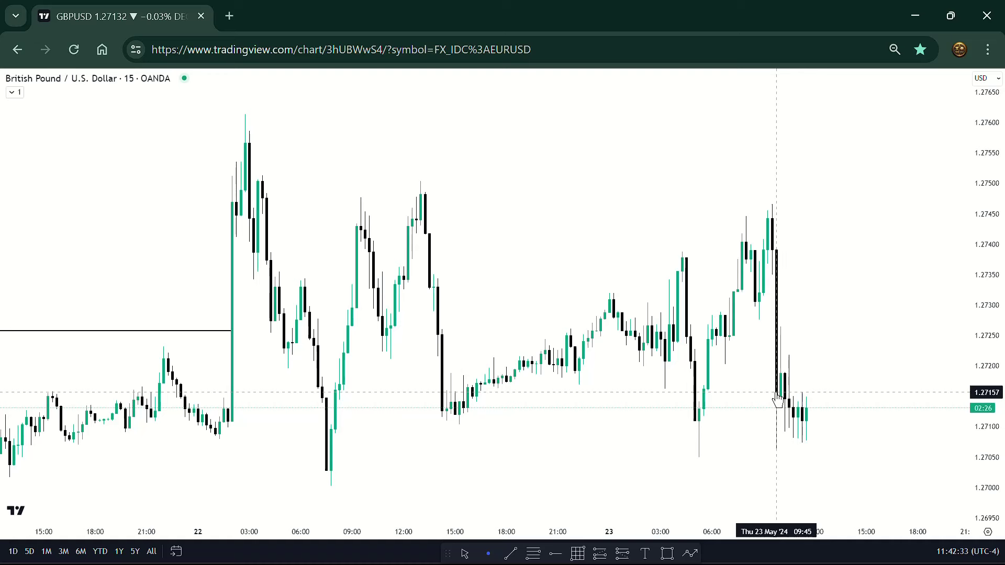
{"action": "mouse_move", "coordinate": [925, 561]}
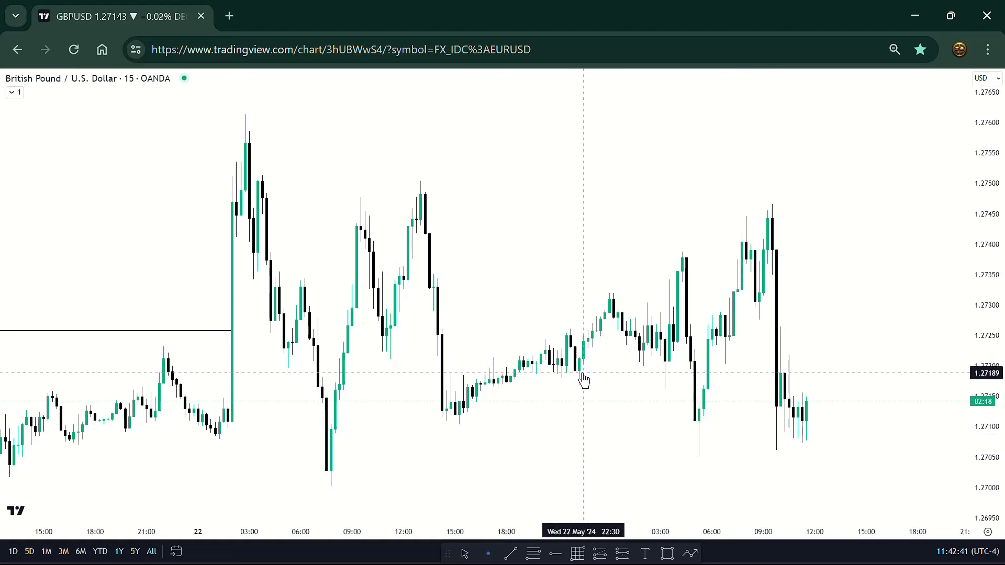
- Review the marked structure from 17 to 23 May, including the BOS, IDM, trendline liquidity and buyside liquidity levels
{"action": "scroll", "coordinate": [607, 373], "scroll_direction": "down", "scroll_amount": 3}
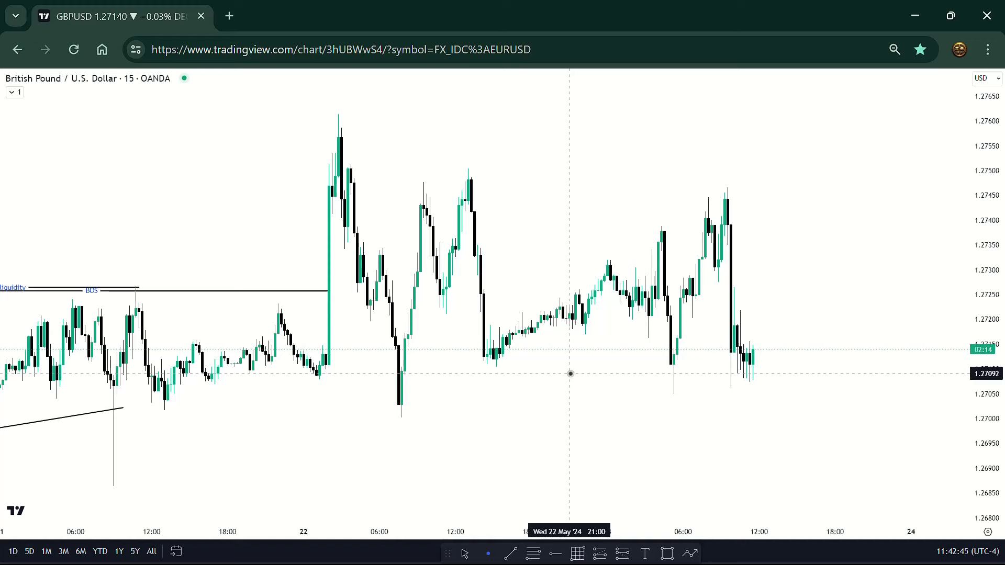
{"action": "scroll", "coordinate": [570, 373], "scroll_direction": "down", "scroll_amount": 2}
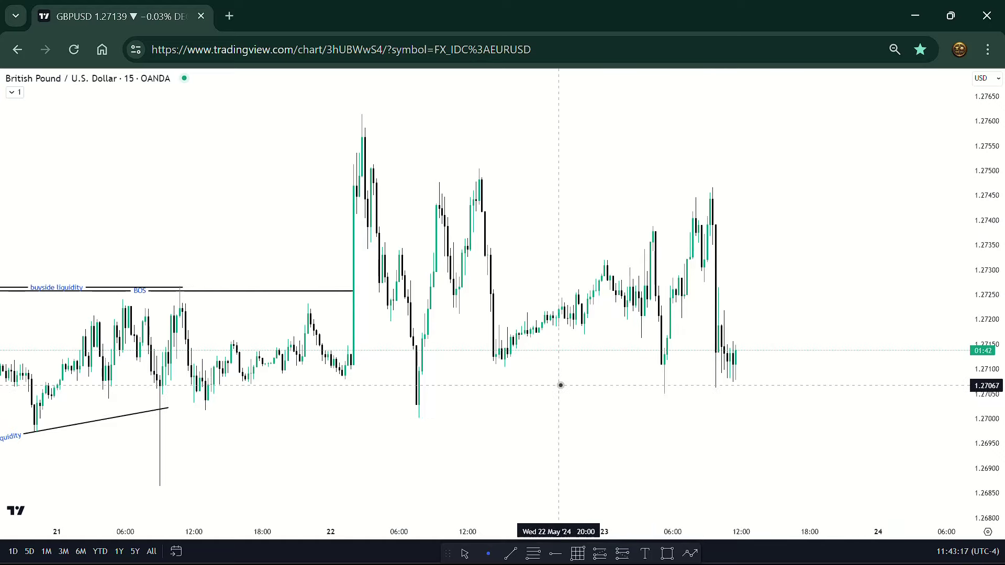
{"action": "scroll", "coordinate": [560, 385], "scroll_direction": "down", "scroll_amount": 2}
{"action": "scroll", "coordinate": [560, 385], "scroll_direction": "down", "scroll_amount": 1}
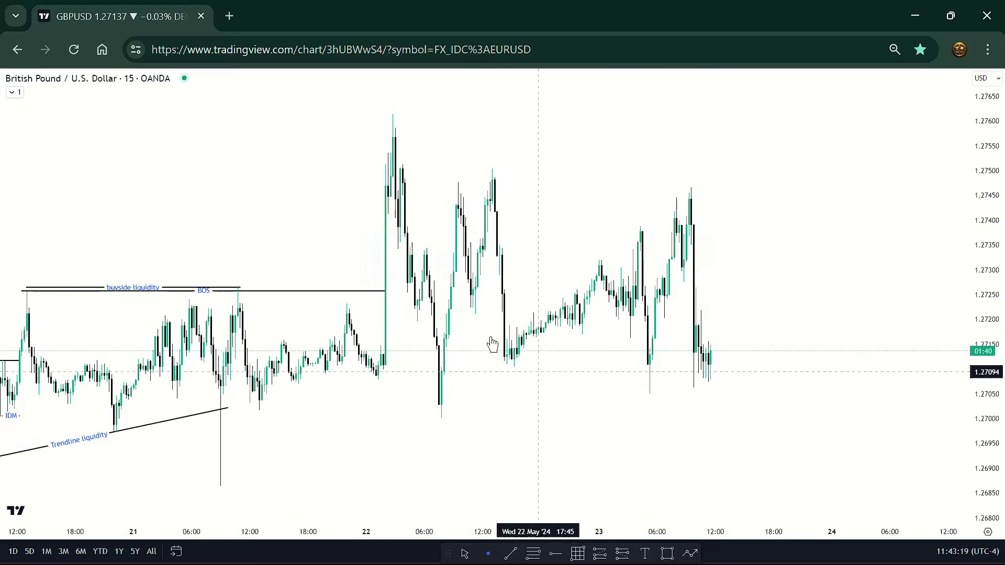
{"action": "left_click_drag", "start_coordinate": [314, 226], "coordinate": [700, 206]}
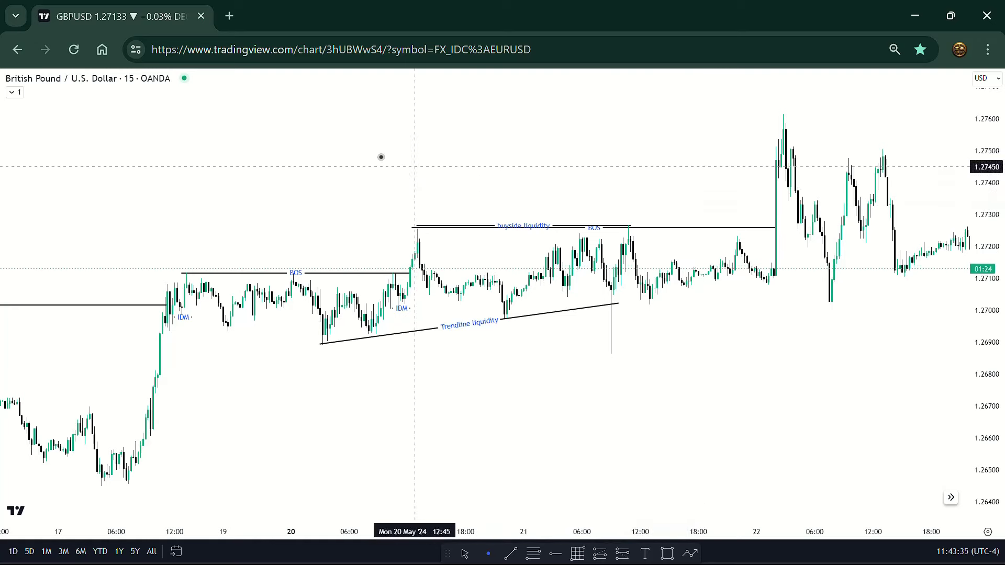
{"action": "scroll", "coordinate": [316, 150], "scroll_direction": "down", "scroll_amount": 4}
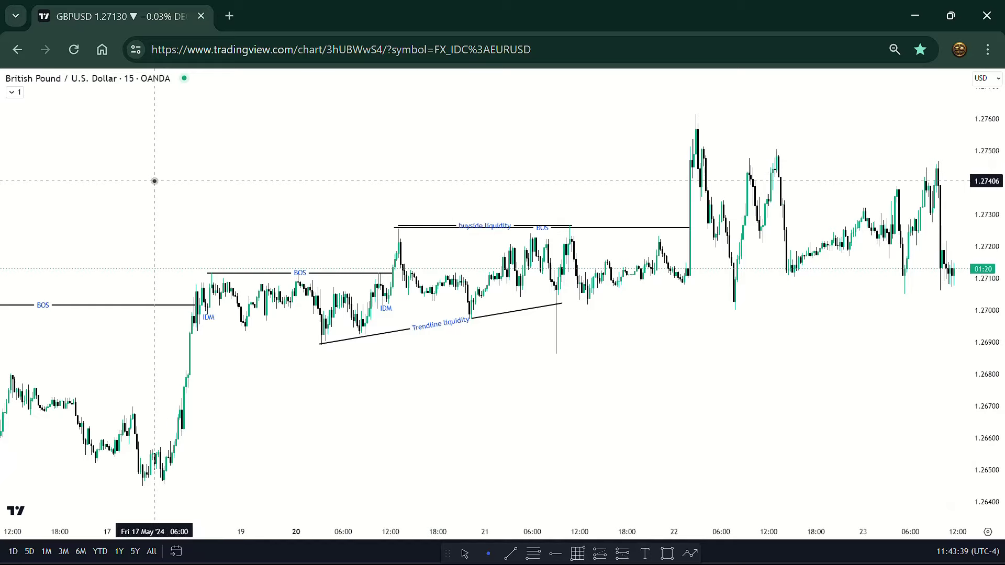
{"action": "left_click_drag", "start_coordinate": [153, 182], "coordinate": [109, 162]}
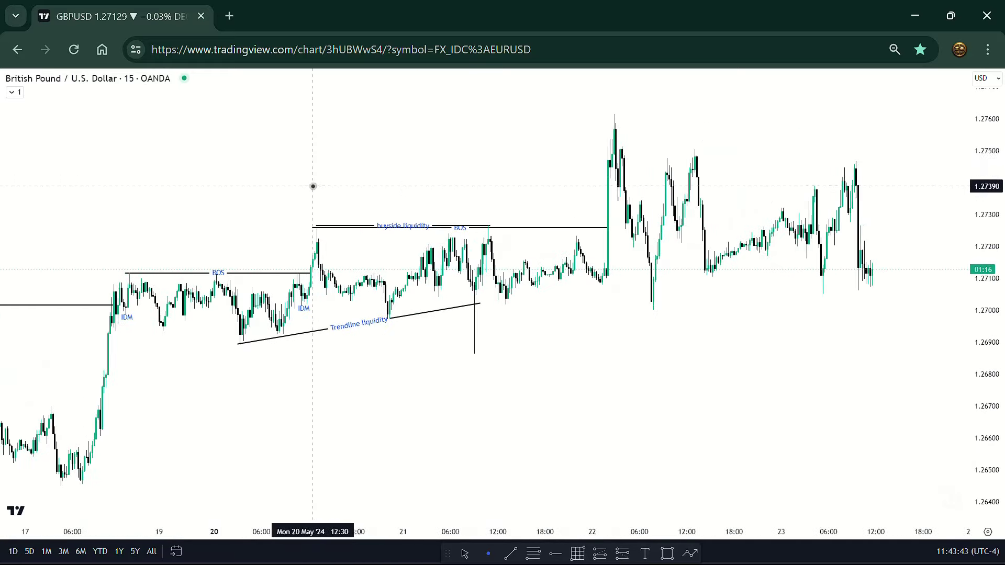